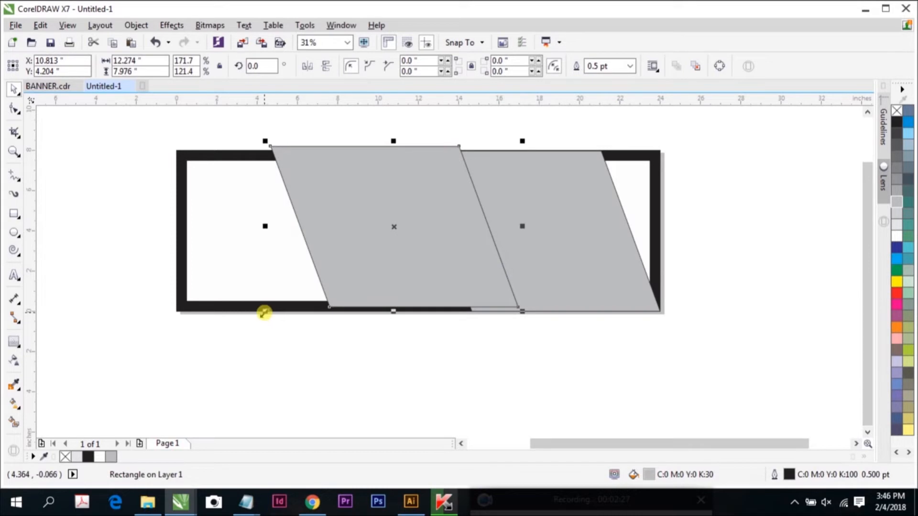
Shrink the copied grey parallelogram, place it against the banner's top edge, and skew it to about 5.6 by 4.9 inches
drag(385, 231, 409, 204)
drag(338, 200, 413, 185)
click(430, 207)
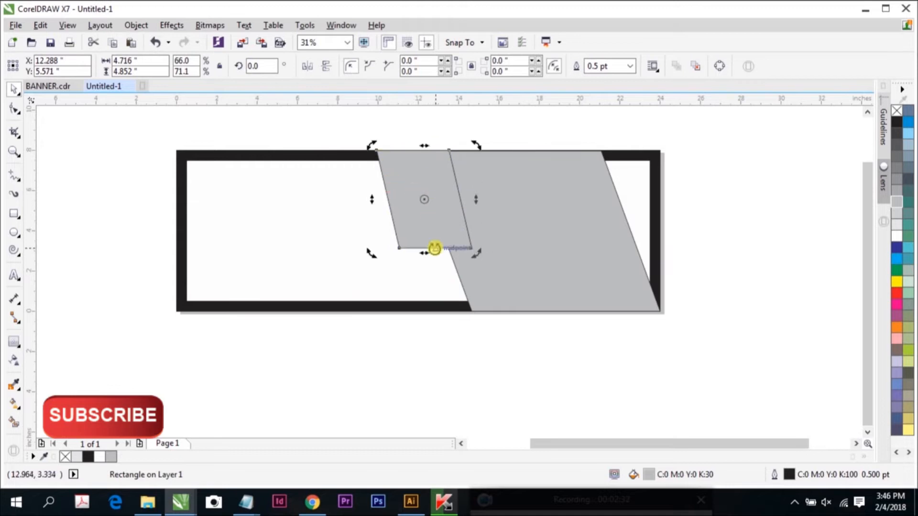
drag(423, 252, 442, 249)
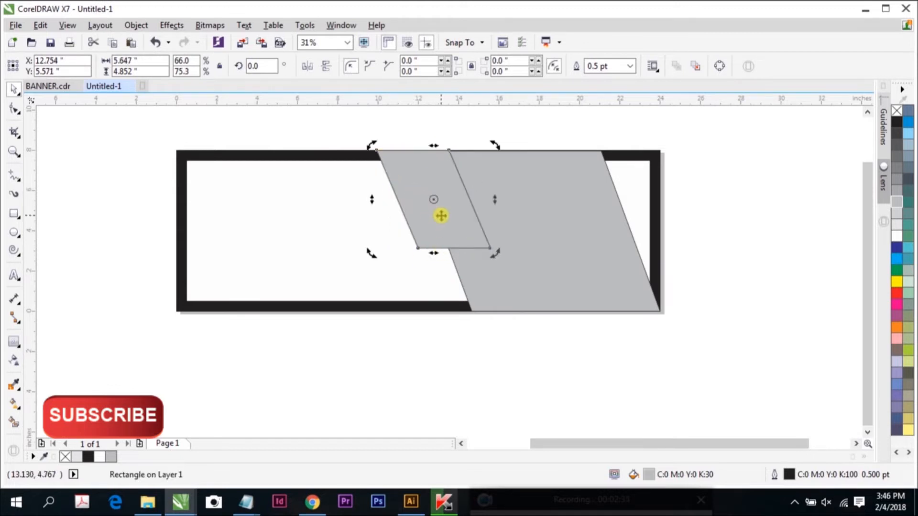
click(449, 229)
click(442, 217)
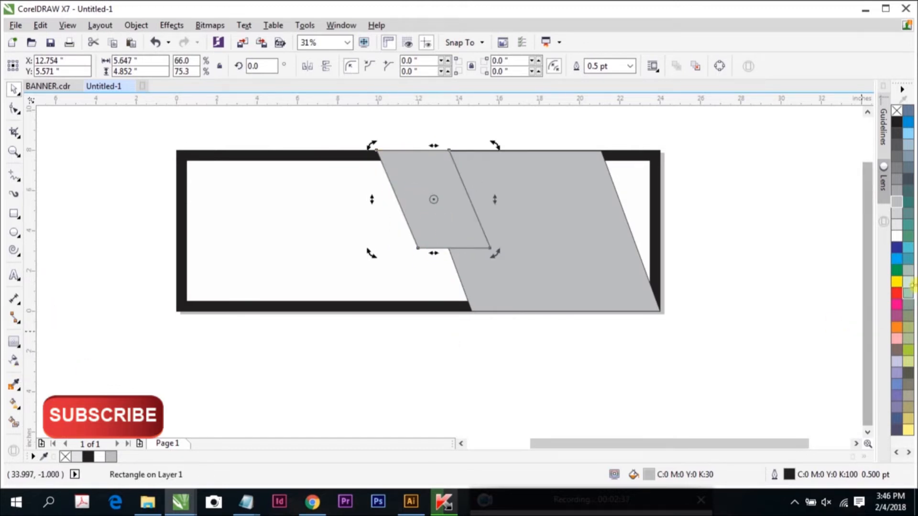
Fill the small parallelogram with red (C0 M100 Y100 K0) and remove its outline
click(897, 292)
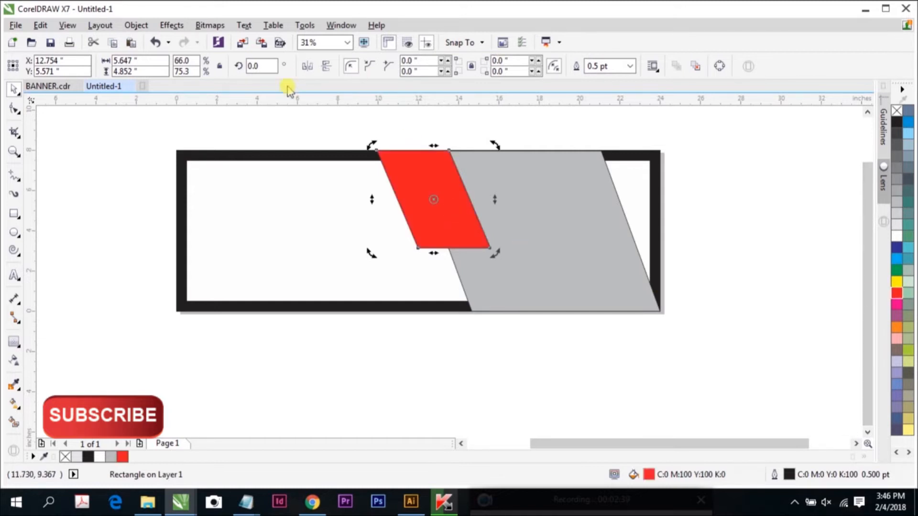
click(166, 136)
click(434, 181)
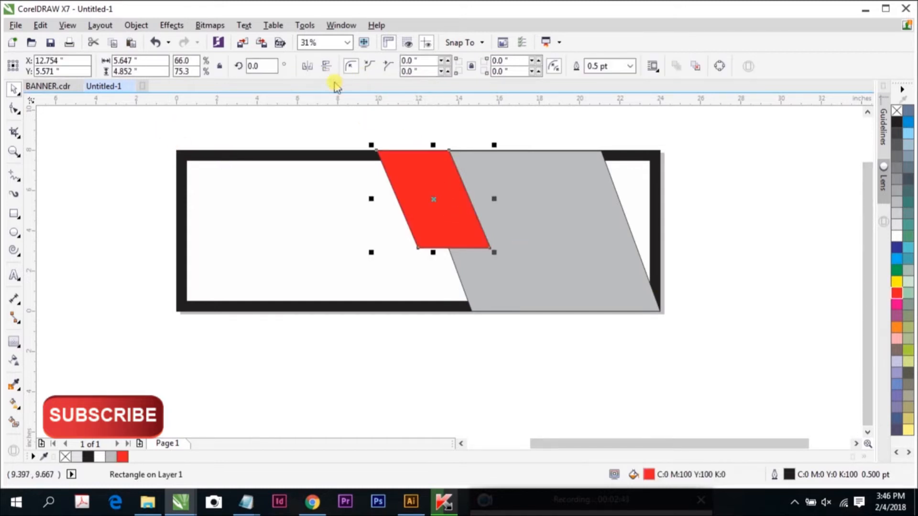
click(605, 67)
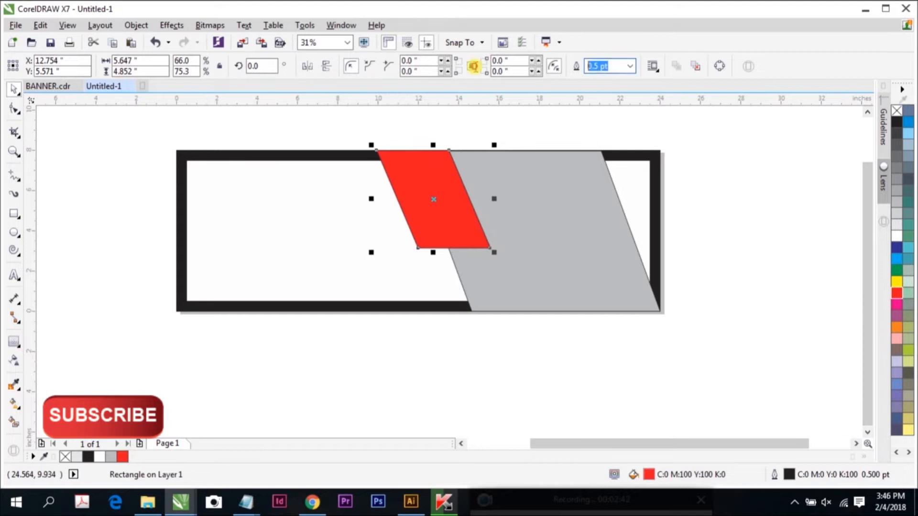
text(0)
key(Return)
click(438, 125)
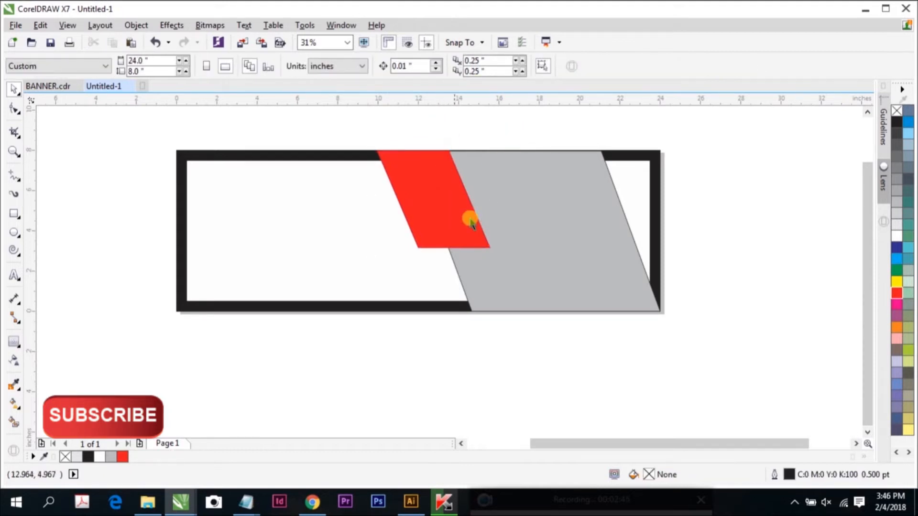
Widen the large grey parallelogram leftward to about 14 inches and move the red one over its left edge, slightly above the banner
click(510, 200)
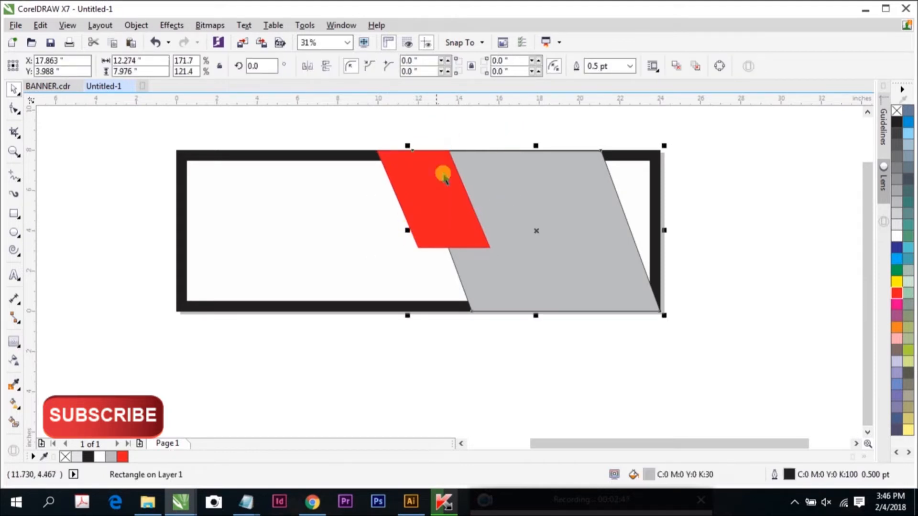
drag(404, 231, 371, 230)
click(449, 330)
click(437, 233)
drag(441, 203, 396, 202)
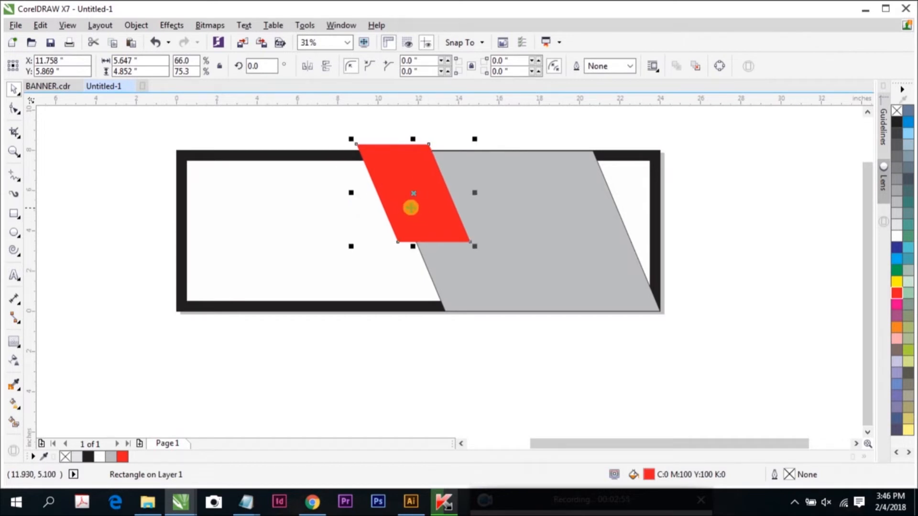
Duplicate the red parallelogram and place the copy below it, overlapping its lower part
click(41, 25)
click(62, 177)
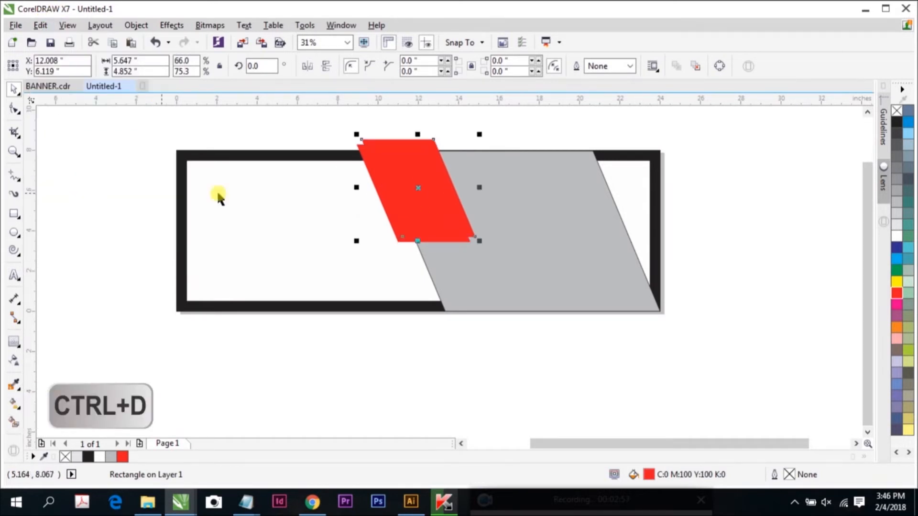
drag(394, 174, 397, 234)
Apply a uniform transparency of 10 to the lower red parallelogram
click(17, 365)
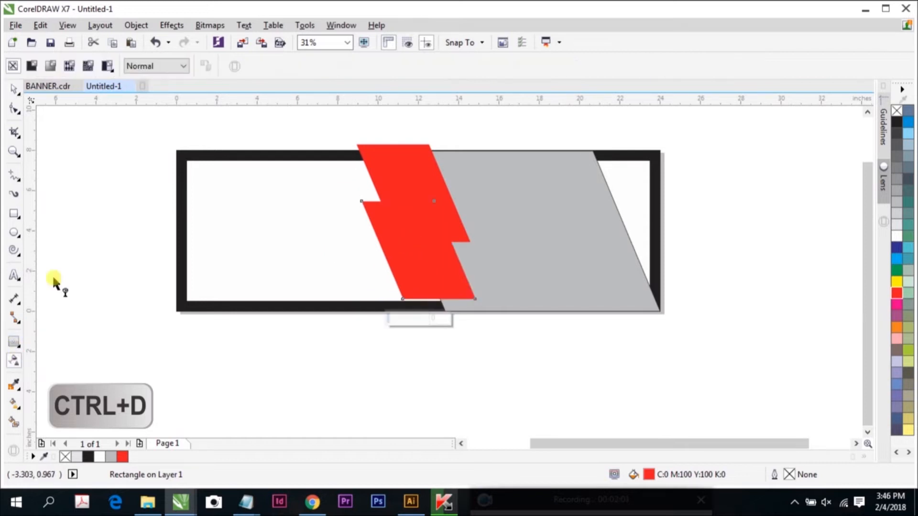
click(433, 317)
text(10)
key(Return)
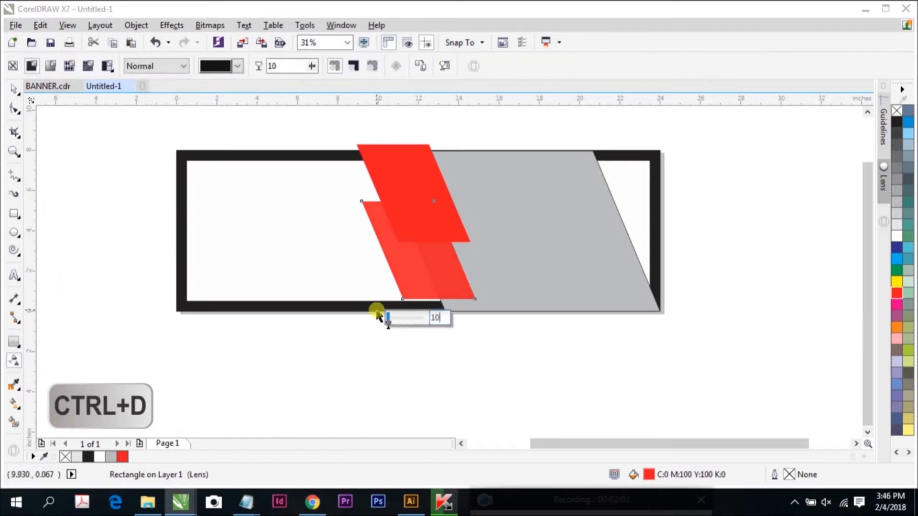
click(13, 90)
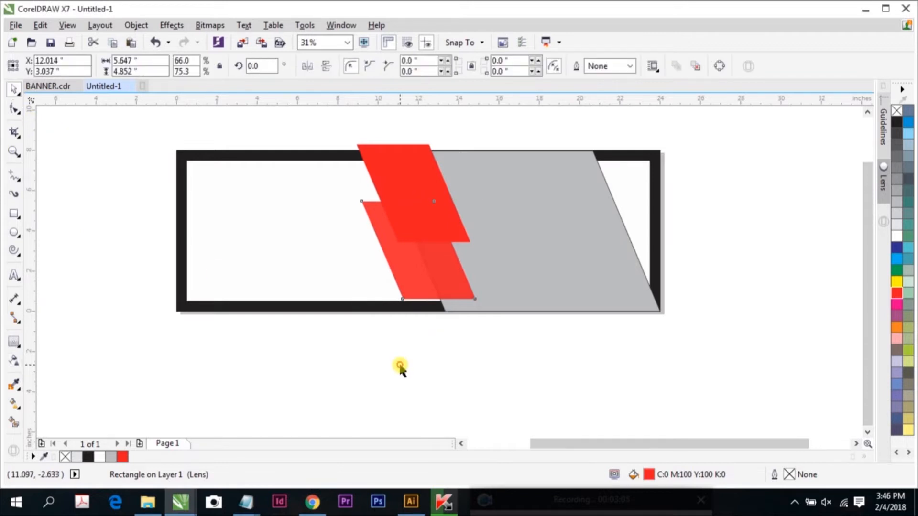
Apply a uniform transparency of 10 to the upper red parallelogram
click(406, 175)
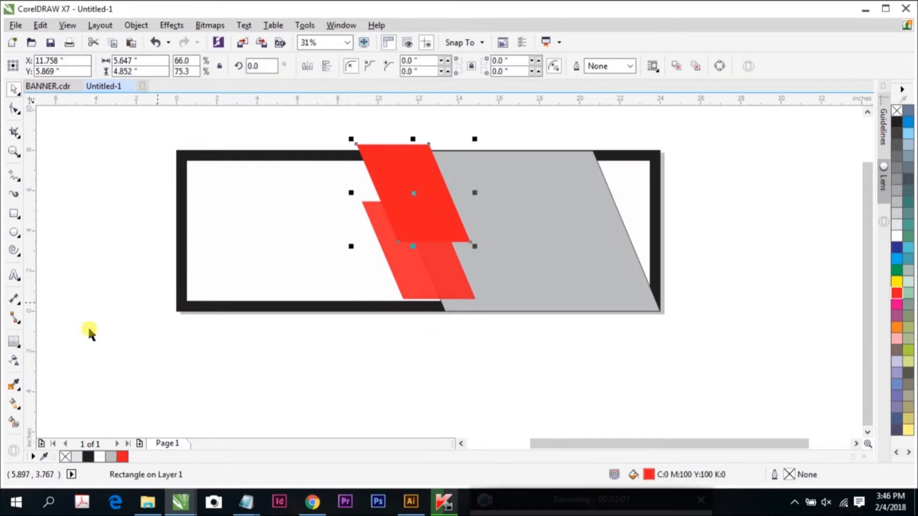
click(13, 362)
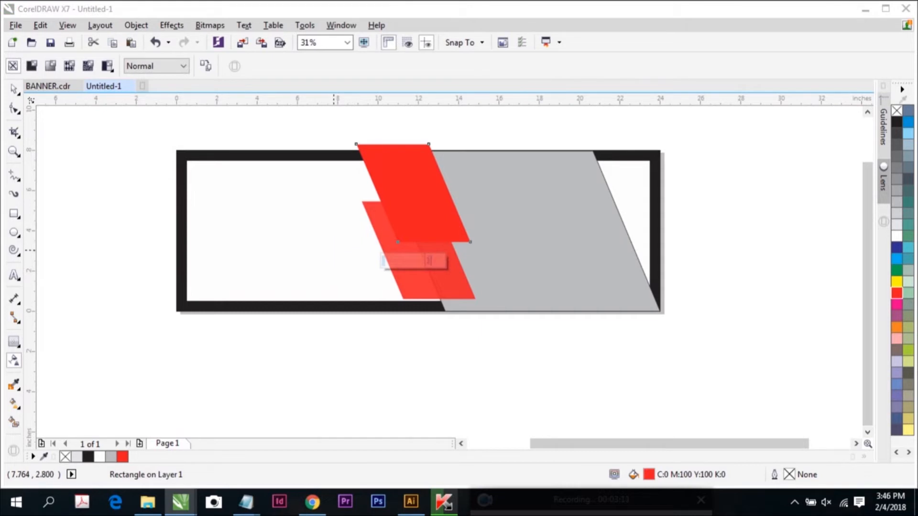
text(10)
key(Return)
click(14, 90)
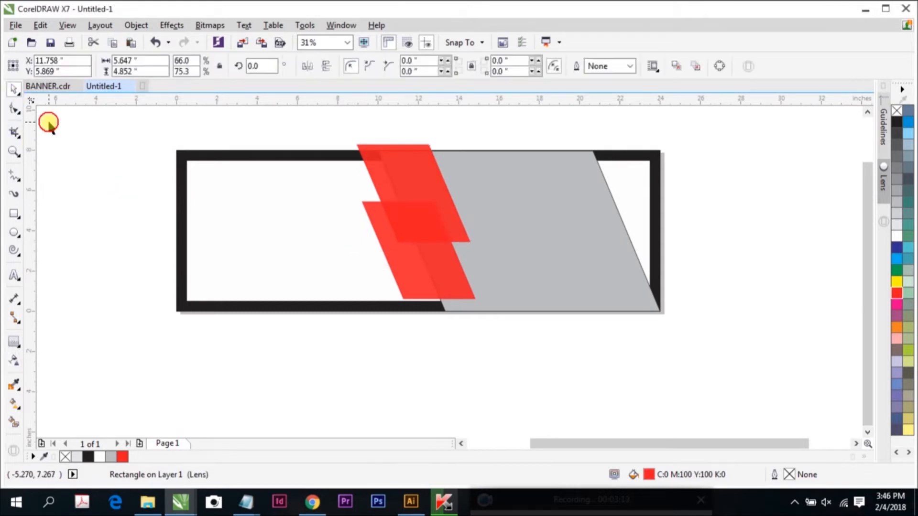
click(49, 122)
Shrink the lower red parallelogram to about 4.2 by 3.6 inches and shift it slightly right beneath the upper one
scroll(410, 225, down, 1)
scroll(420, 213, up, 2)
scroll(418, 294, down, 1)
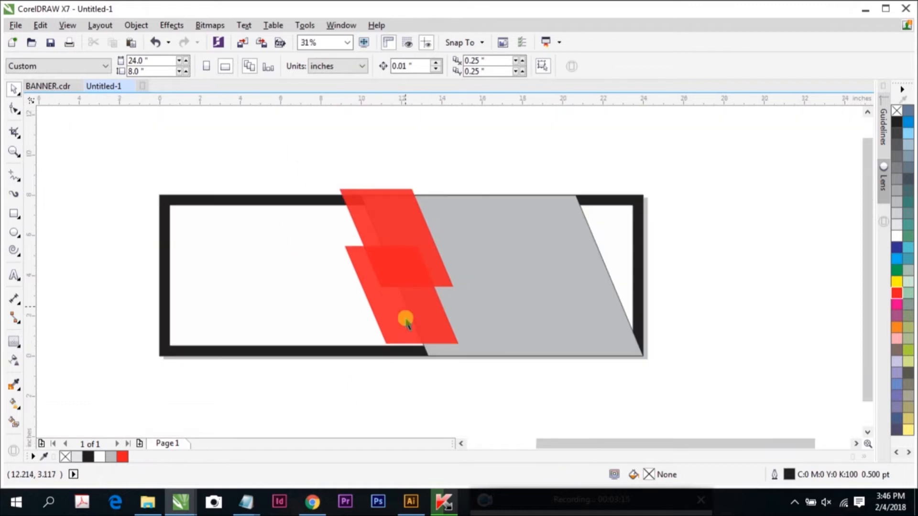
click(419, 321)
drag(338, 349, 355, 334)
drag(408, 307, 431, 318)
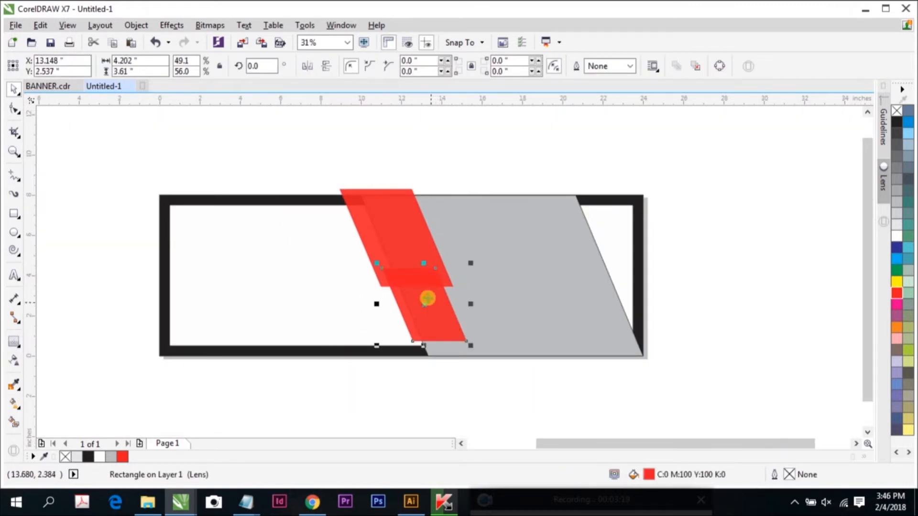
click(427, 366)
click(247, 263)
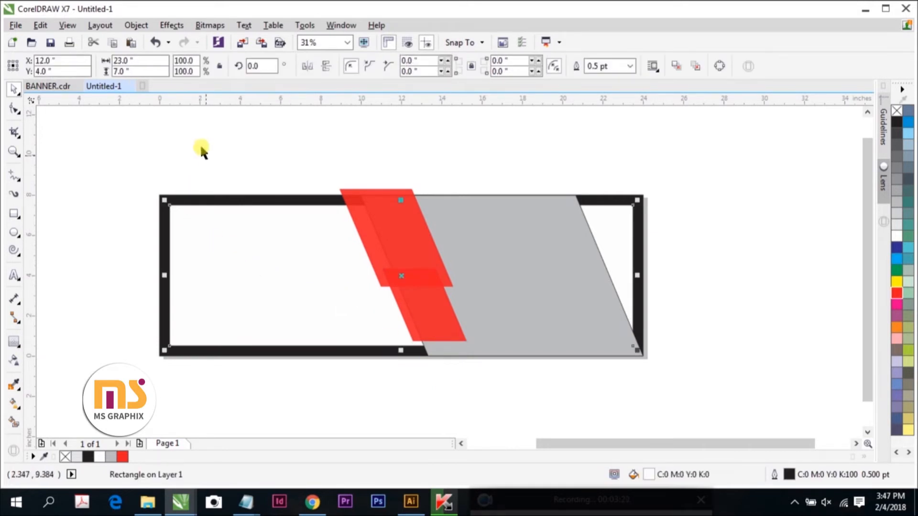
click(277, 154)
scroll(341, 195, down, 1)
scroll(368, 209, up, 1)
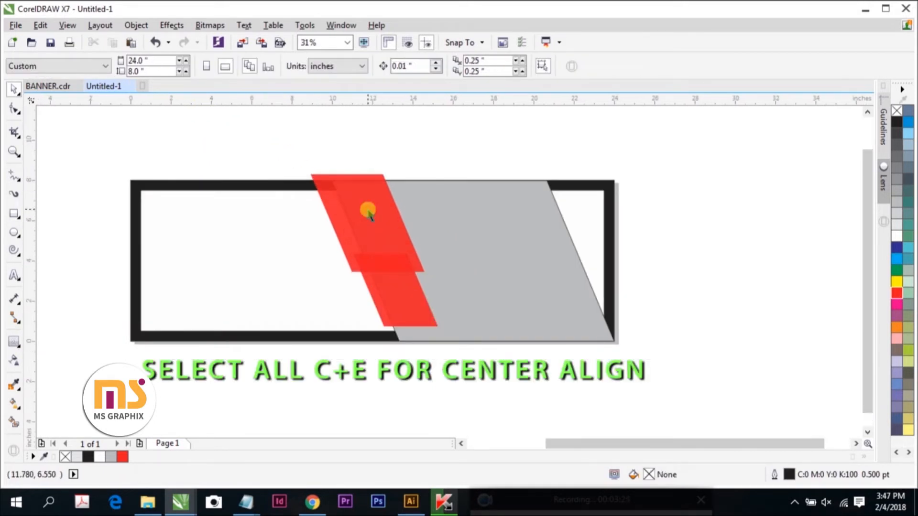
right_click(224, 222)
click(209, 213)
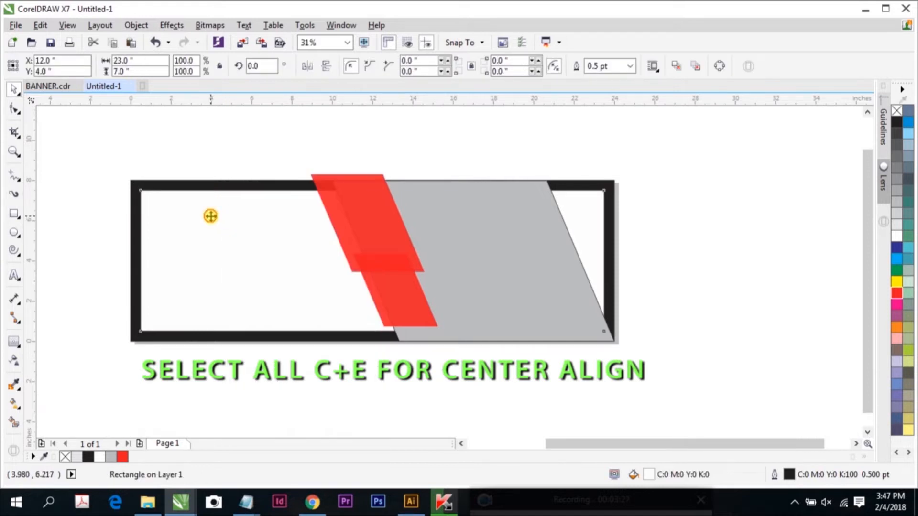
right_click(210, 220)
click(260, 305)
click(217, 184)
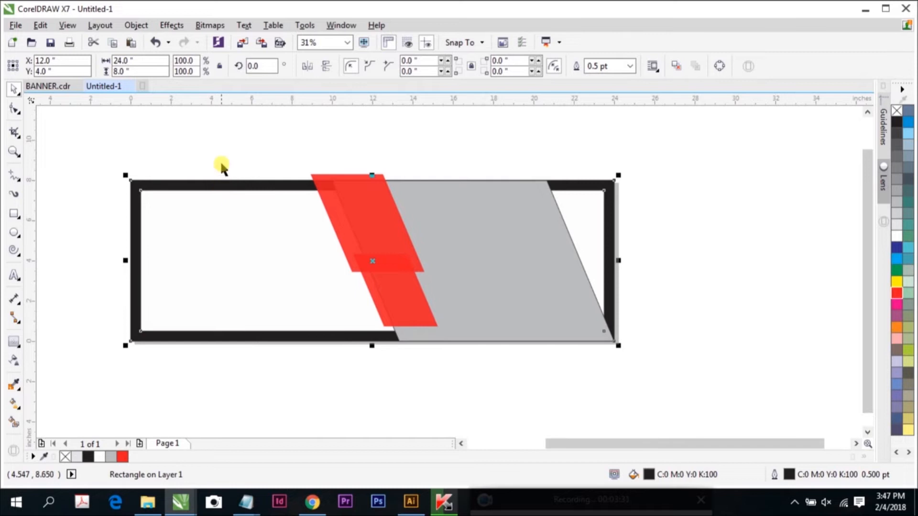
click(222, 166)
click(274, 185)
Remove the outline from the large grey parallelogram
click(508, 201)
click(618, 63)
text(0)
key(Return)
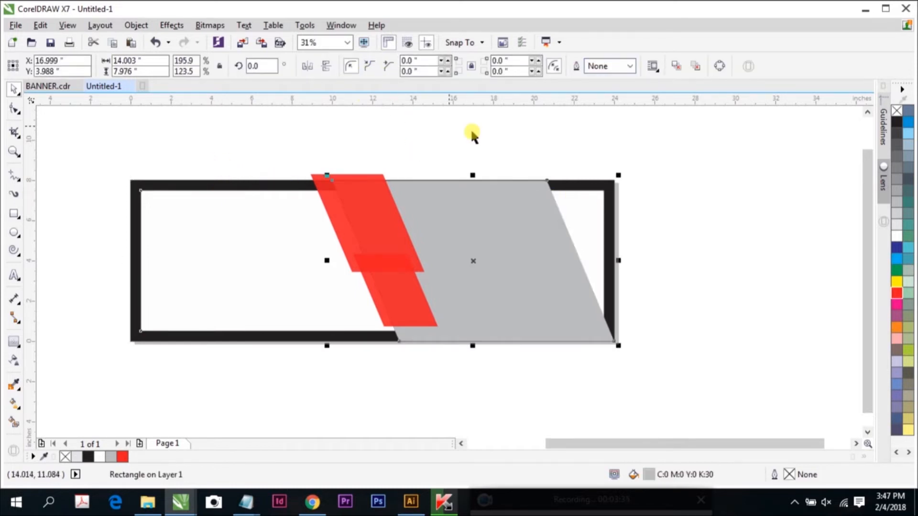
click(472, 134)
Switch to the untitled Notepad file and copy the headline "MEGA SALE BLACK sunday"
mouse_move(246, 503)
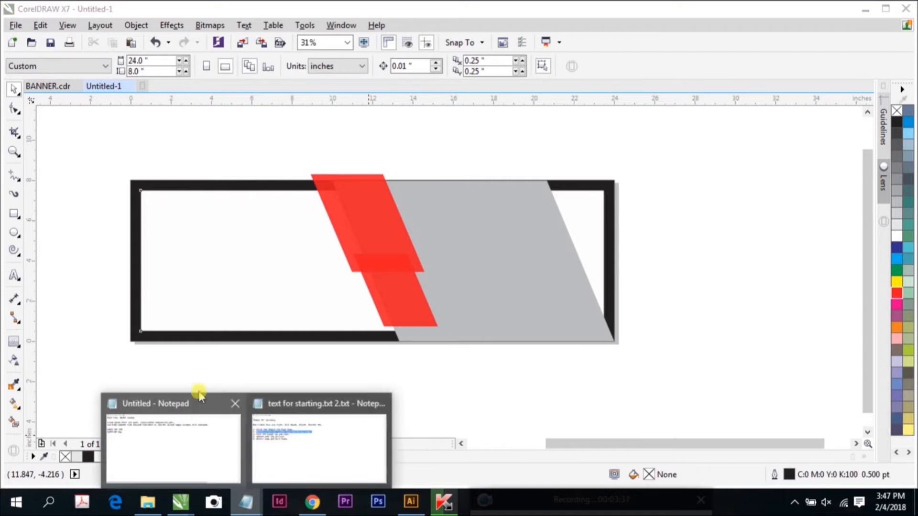
click(195, 437)
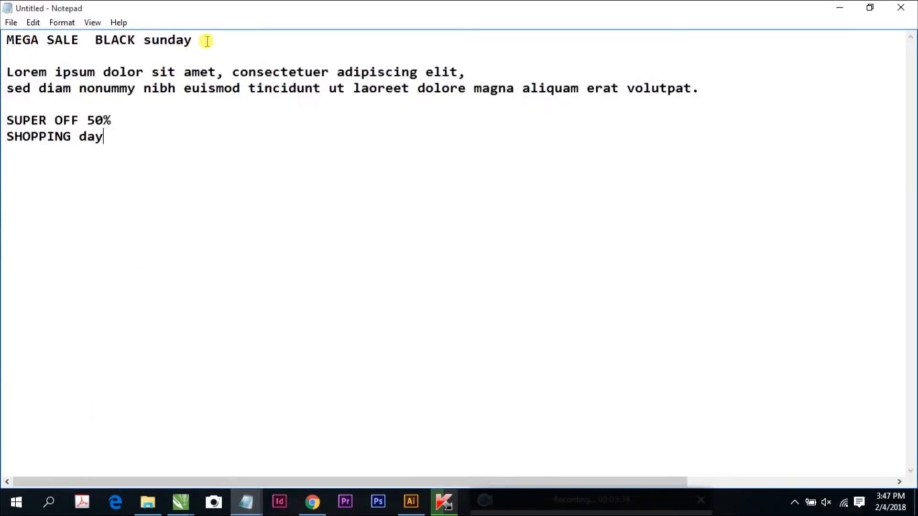
drag(207, 41, 6, 40)
key(ctrl+c)
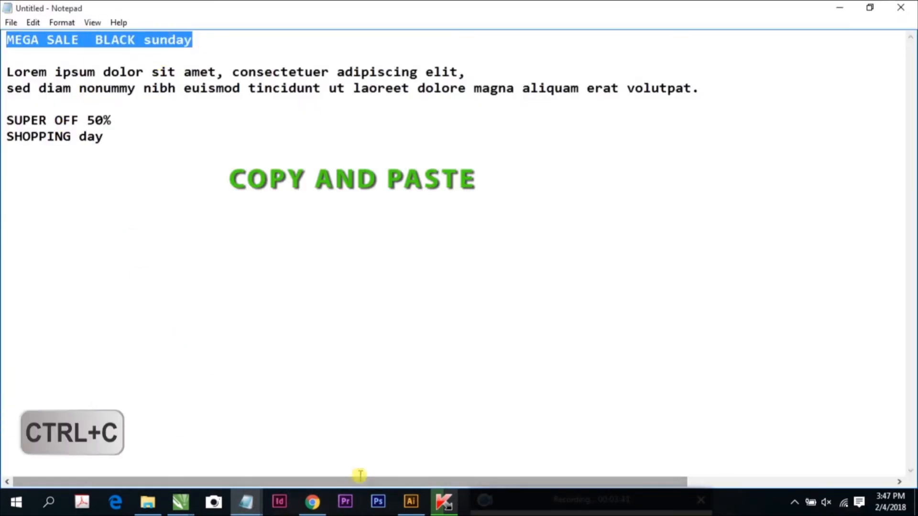
Return to the CorelDRAW banner, paste the copied headline and convert it to artistic text
mouse_move(181, 502)
click(207, 422)
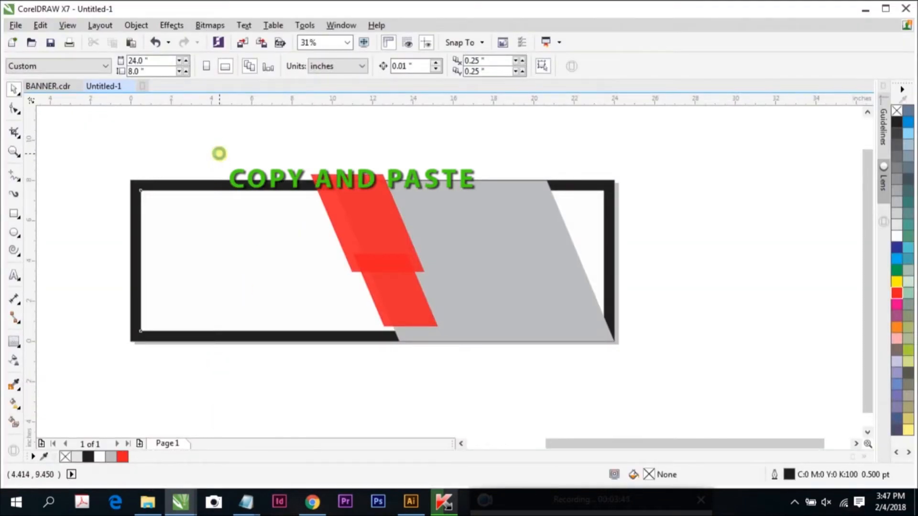
key(ctrl+v)
key(ctrl+F8)
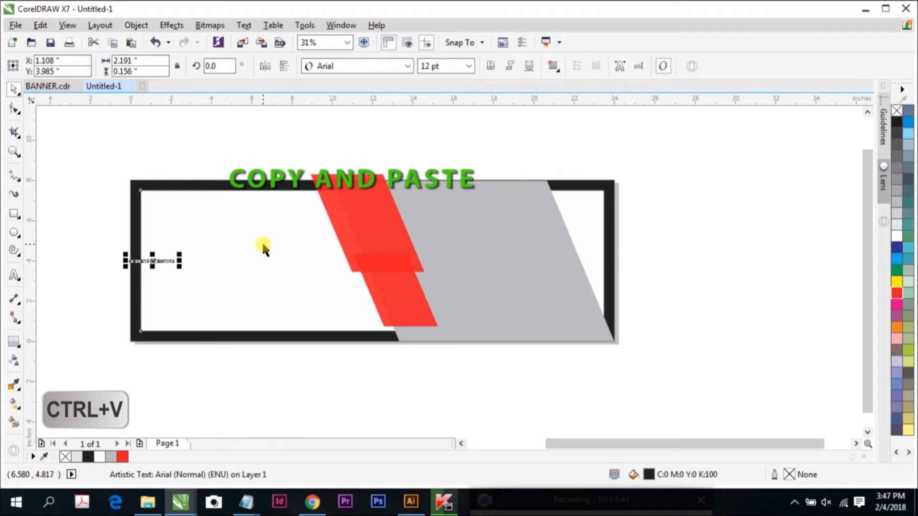
Move the pasted headline into the upper part of the white area and enlarge it to about 35 pt
scroll(190, 246, up, 2)
drag(129, 274, 185, 176)
scroll(184, 177, up, 4)
scroll(278, 191, down, 4)
drag(299, 197, 467, 303)
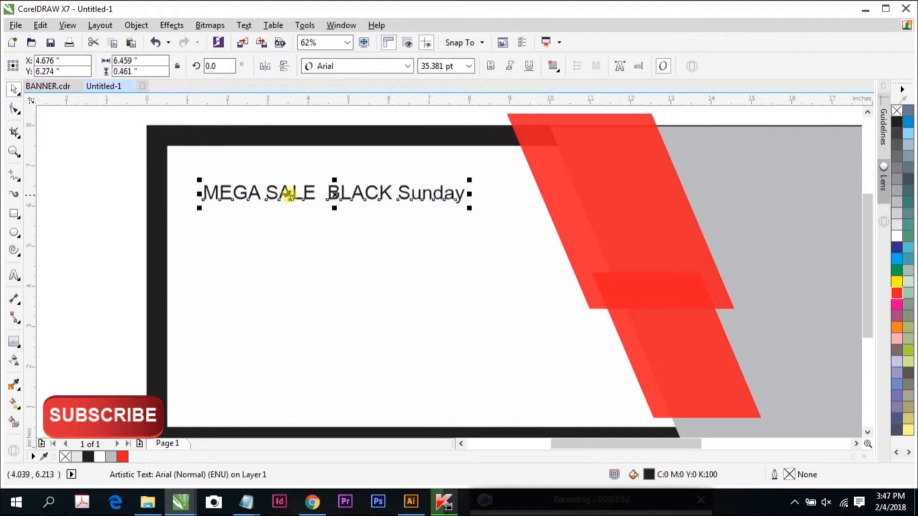
Delete "MEGA SALE" from the headline text and change "Sunday" to uppercase so it reads "BLACK SUNDAY"
click(149, 179)
double_click(326, 194)
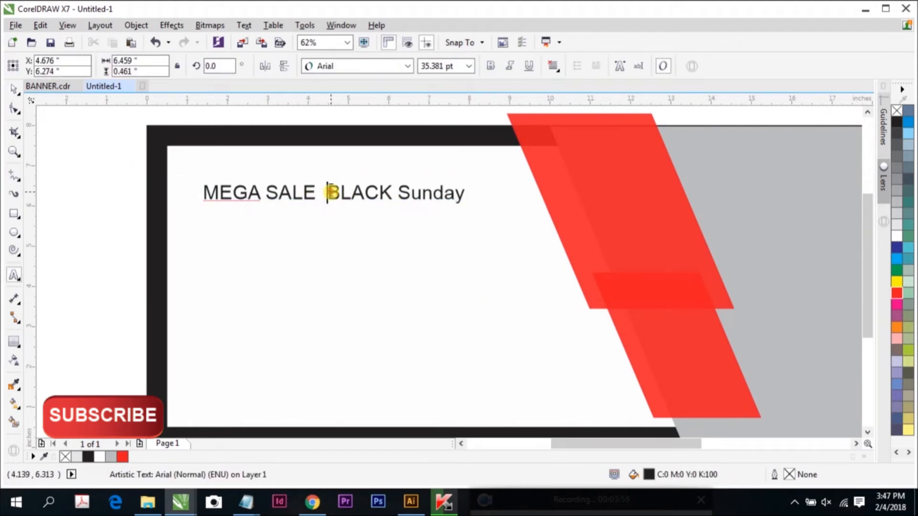
drag(326, 193, 214, 184)
key(Delete)
drag(274, 194, 357, 194)
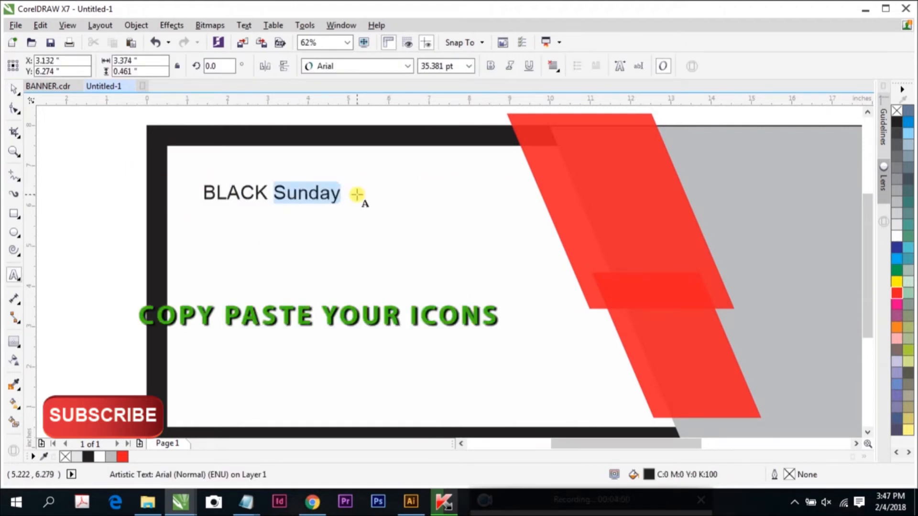
key(shift+F3)
click(371, 238)
click(396, 296)
click(13, 88)
click(45, 123)
Duplicate the "BLACK SUNDAY" text just below the original and replace the copy's wording with a larger "MEGA SALE"
click(253, 193)
drag(254, 194, 257, 226)
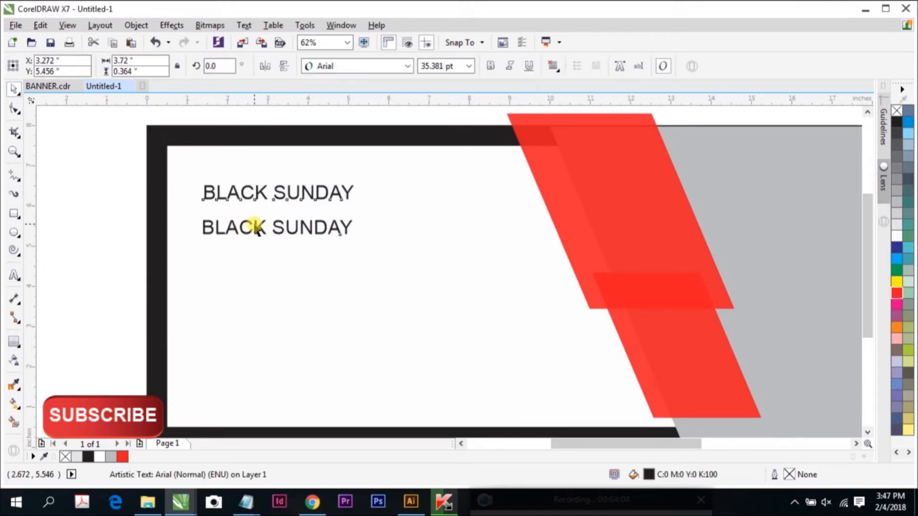
key(ctrl+a)
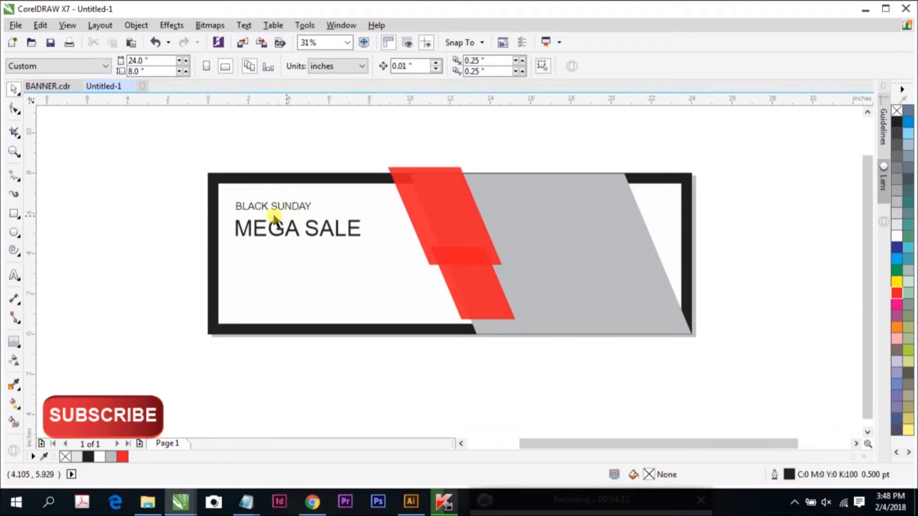
Set the "BLACK SUNDAY" text to 64 pt and the "MEGA SALE" text to 138 pt
click(271, 207)
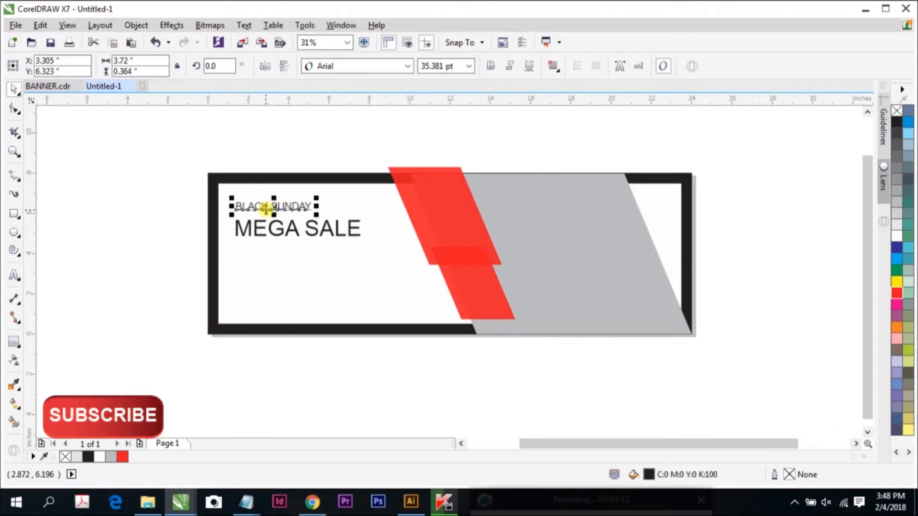
click(458, 66)
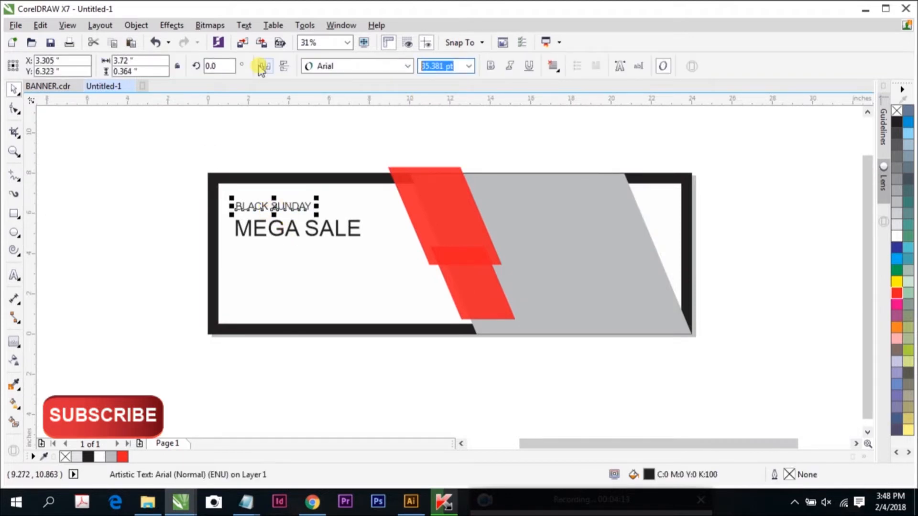
text(64)
key(Return)
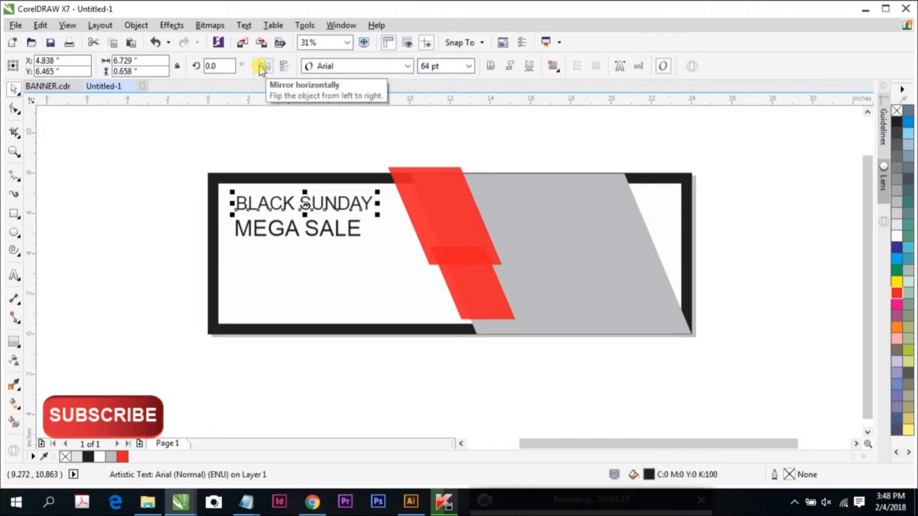
click(328, 230)
click(454, 68)
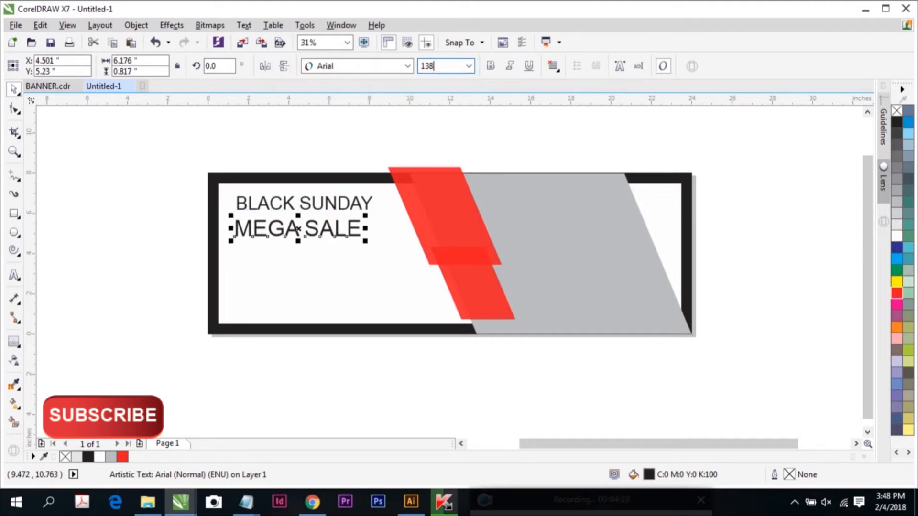
key(Return)
Reposition the "BLACK SUNDAY" and "MEGA SALE" lines closer to the white area's left edge, one above the other
drag(366, 224, 302, 237)
shift+click(286, 204)
click(321, 166)
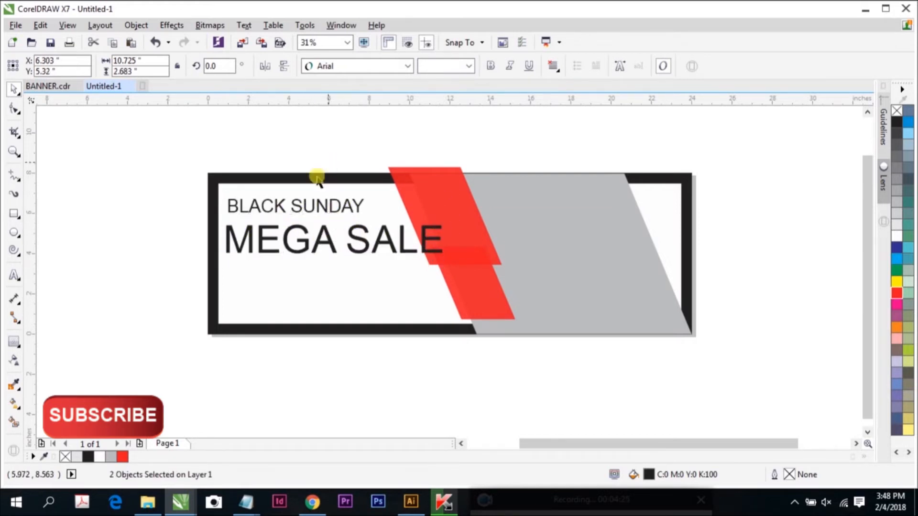
scroll(285, 224, up, 1)
scroll(286, 223, down, 1)
Change the font of both "BLACK SUNDAY" and "MEGA SALE" to Oswald
click(335, 208)
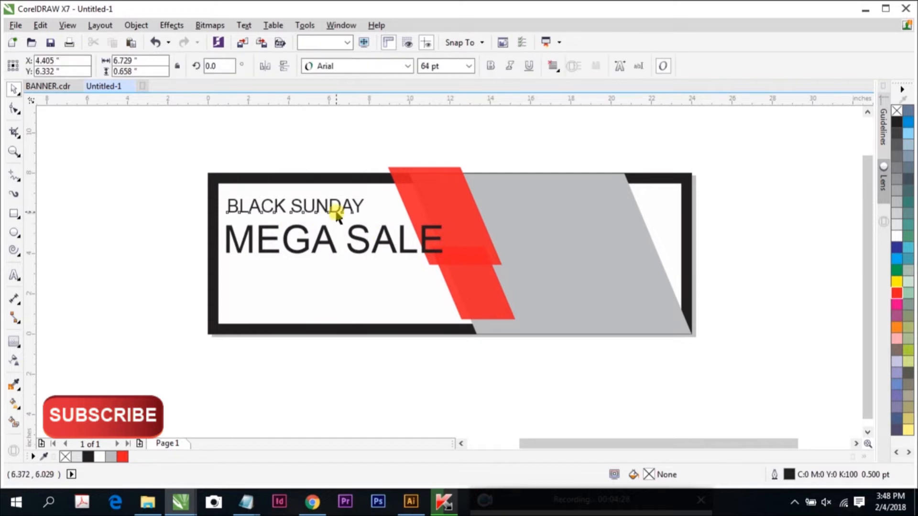
shift+click(358, 238)
click(353, 66)
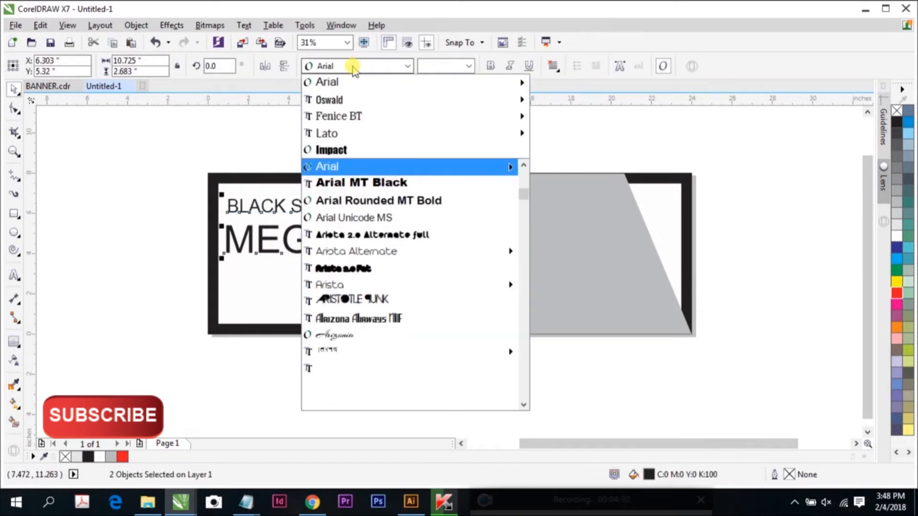
click(335, 100)
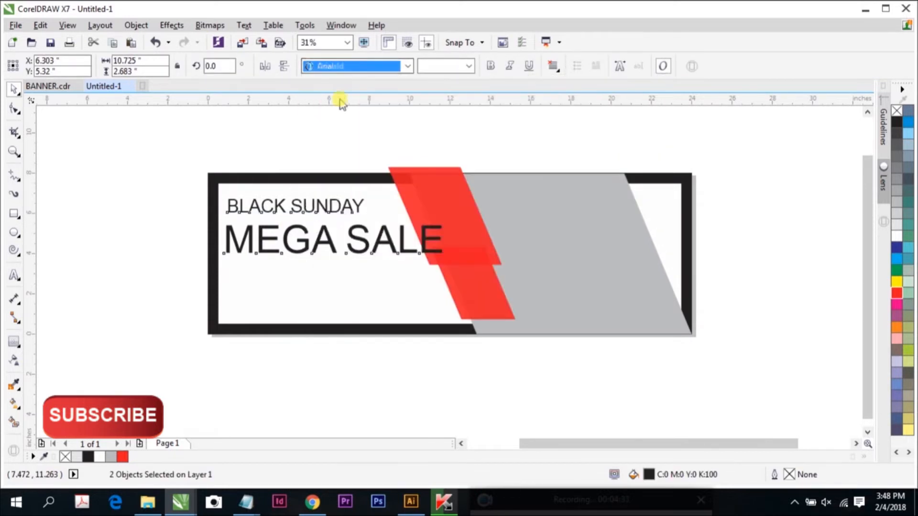
click(353, 190)
scroll(233, 225, up, 1)
Fill the "BLACK SUNDAY" text with yellow and the "MEGA SALE" text with red
click(278, 203)
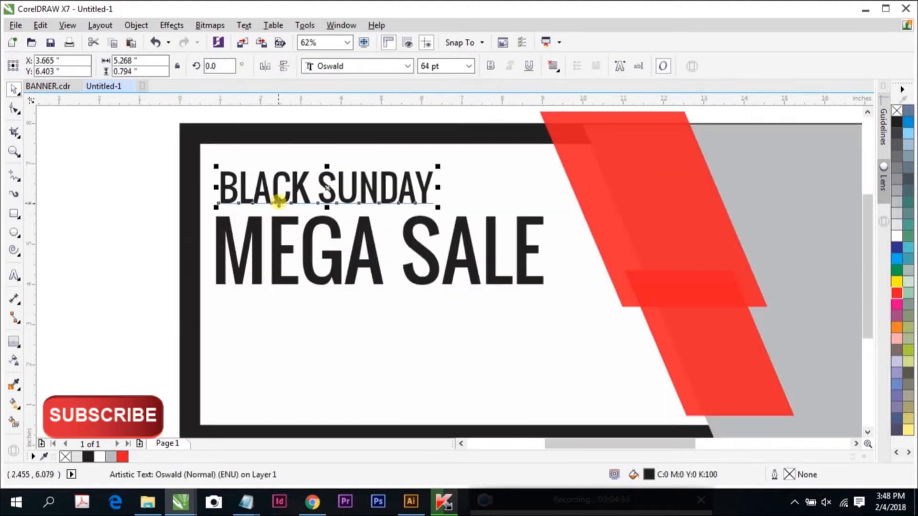
click(896, 285)
click(432, 244)
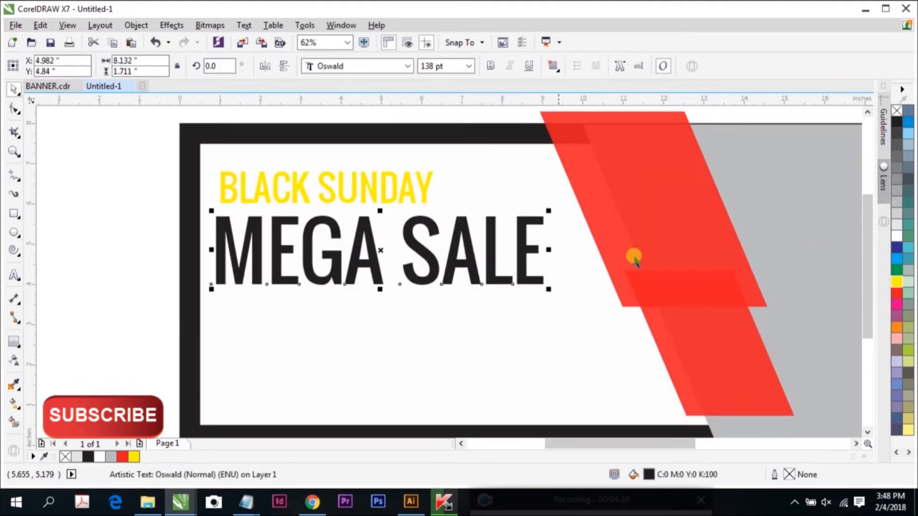
click(897, 293)
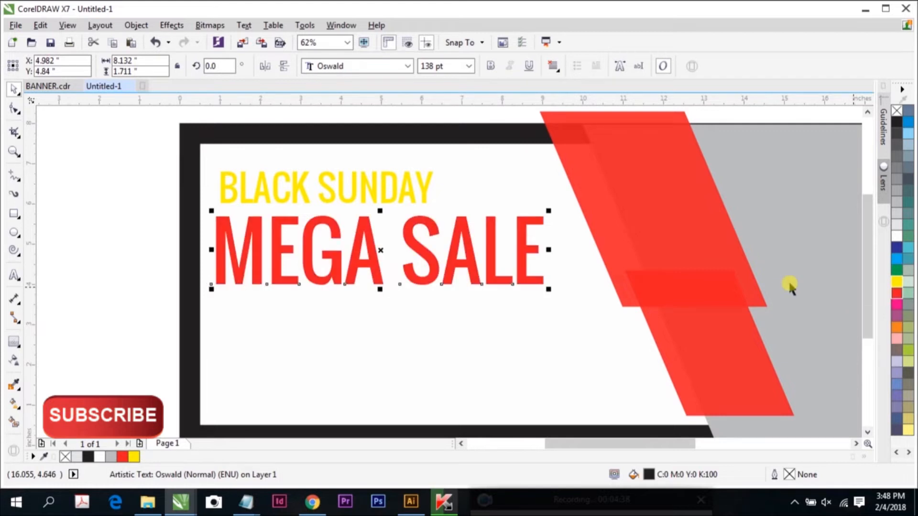
scroll(323, 213, down, 1)
scroll(316, 211, up, 1)
scroll(296, 203, down, 1)
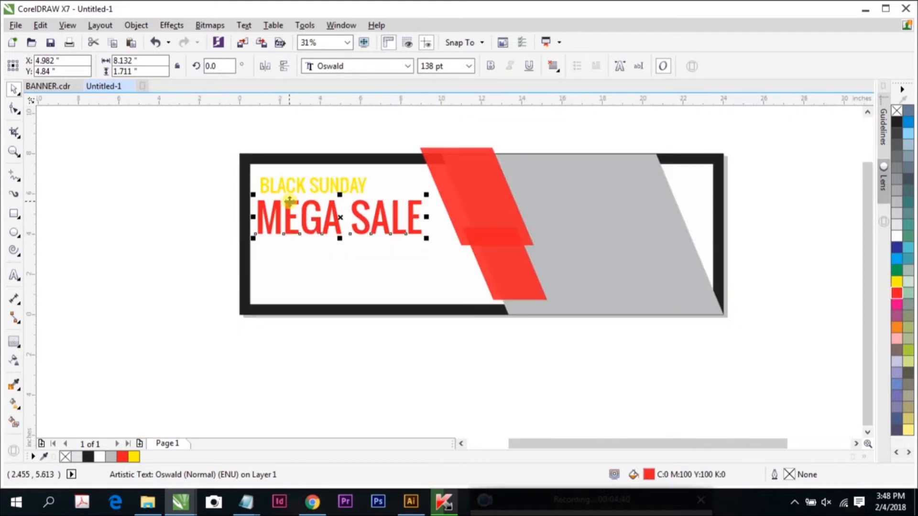
click(196, 192)
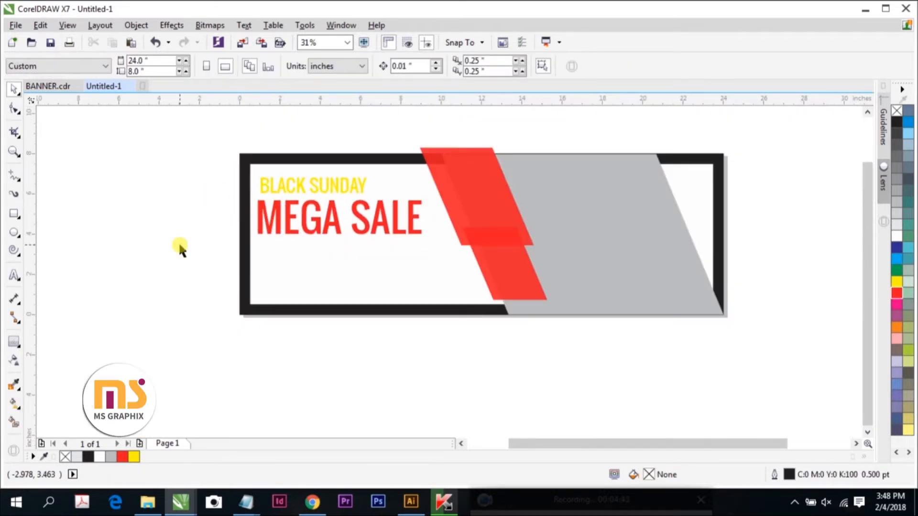
Switch to Notepad and copy the two-line "Lorem ipsum dolor sit amet" paragraph
key(alt+Tab)
click(193, 292)
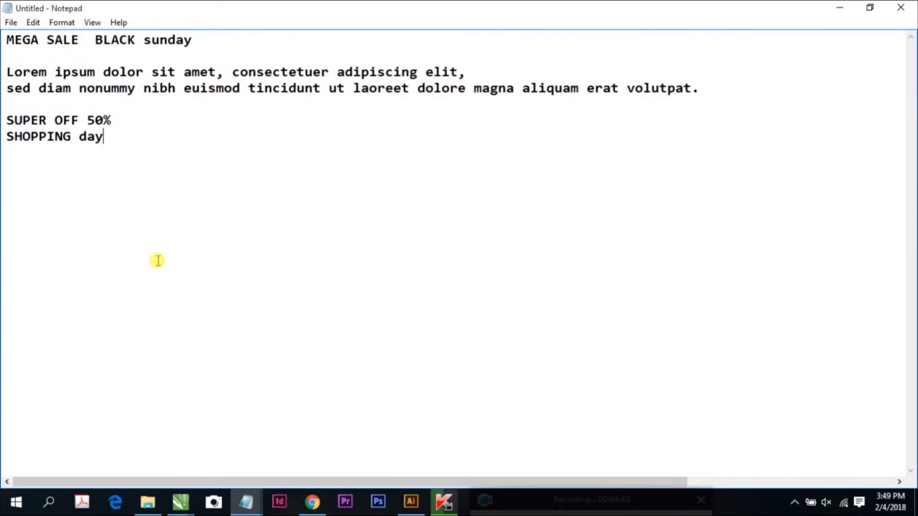
drag(8, 72, 701, 87)
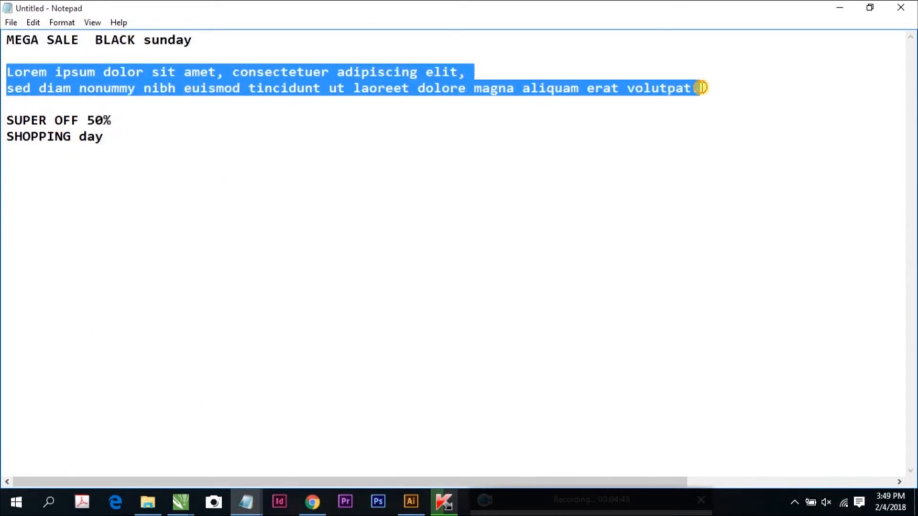
right_click(445, 87)
click(478, 131)
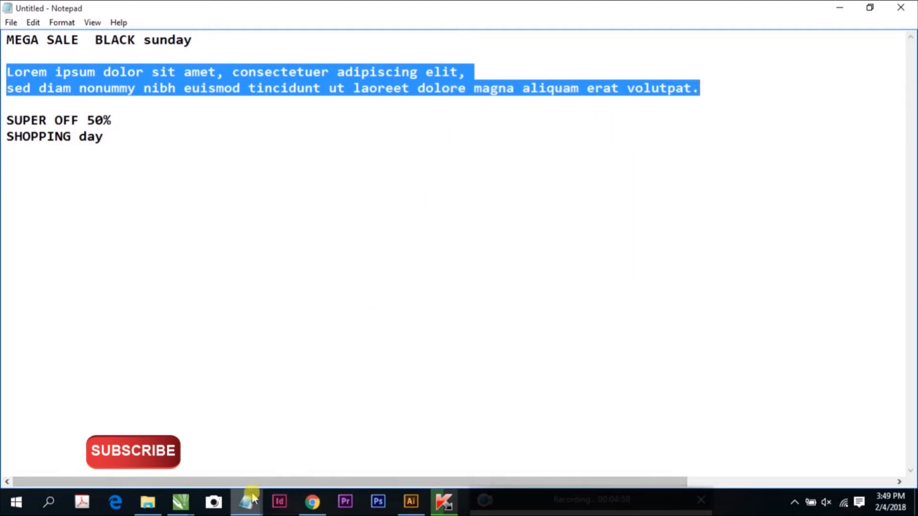
Return to the CorelDRAW banner and paste the copied Lorem ipsum lines as paragraph text
mouse_move(181, 502)
click(234, 437)
key(ctrl+Tab)
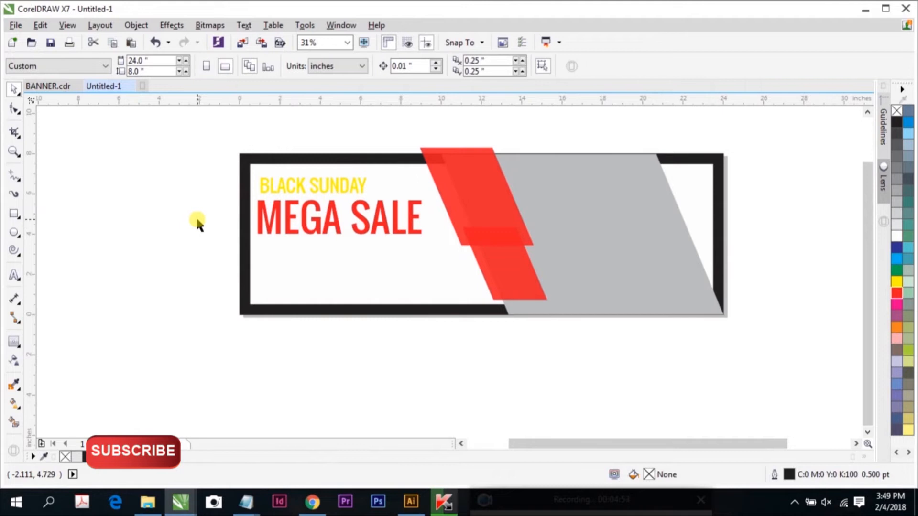
right_click(159, 184)
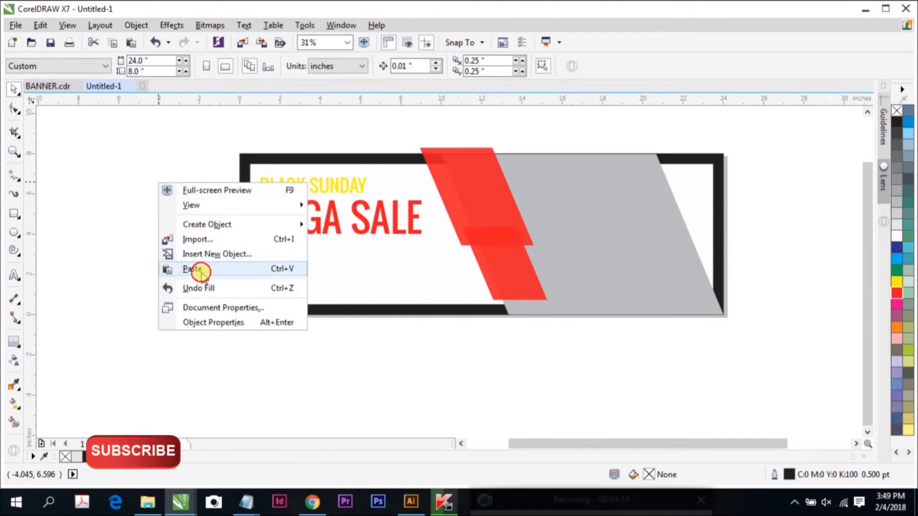
click(200, 270)
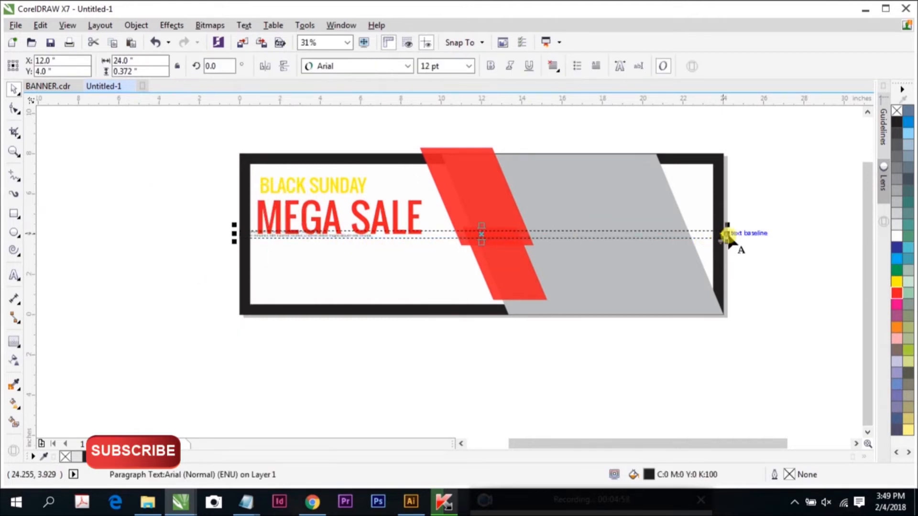
Narrow the pasted paragraph frame to about 10 inches wide and move it just below "MEGA SALE"
drag(725, 238, 447, 270)
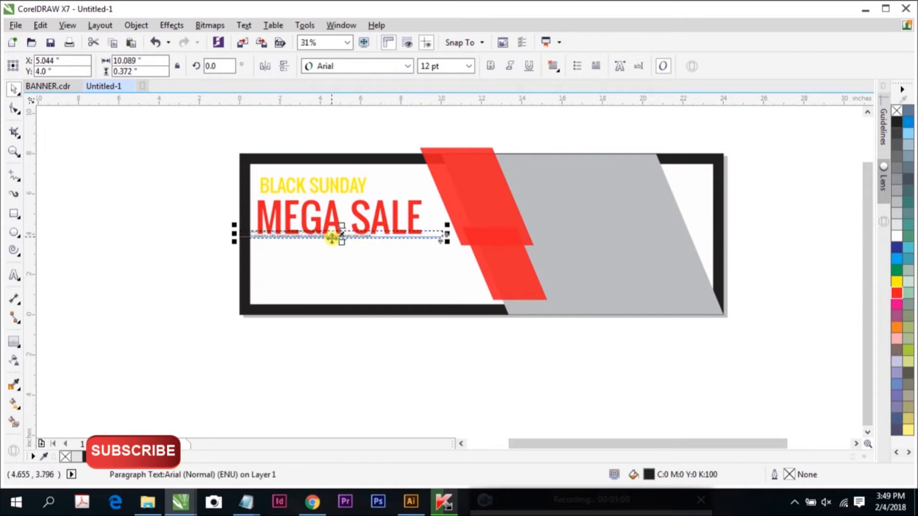
scroll(331, 238, up, 4)
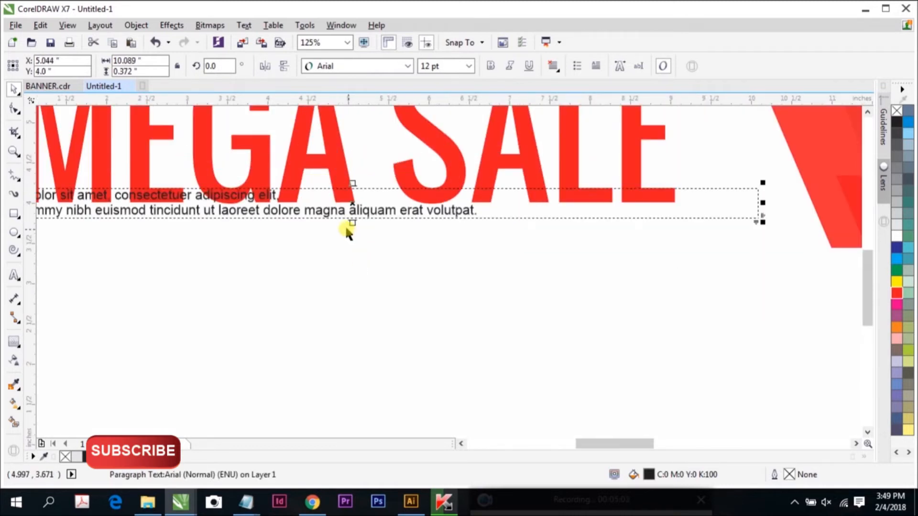
drag(352, 207, 403, 301)
scroll(143, 262, down, 5)
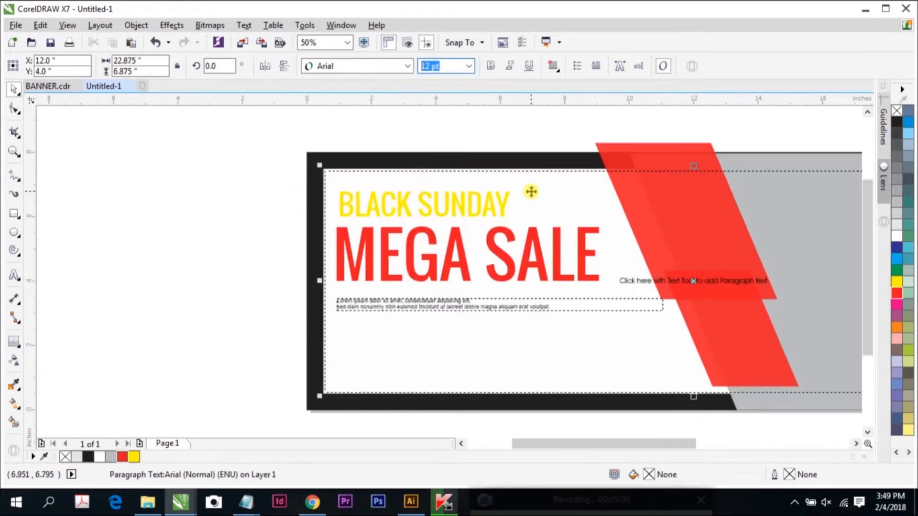
key(Return)
click(236, 175)
click(521, 303)
click(632, 287)
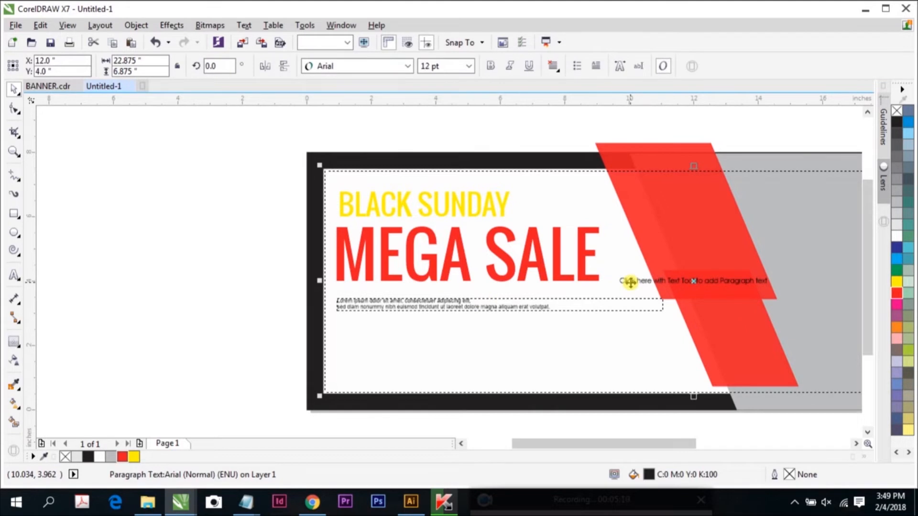
key(ctrl+z)
Set the Lorem ipsum paragraph to 20 pt and, after trying Lato, change its font to Oswald
click(475, 307)
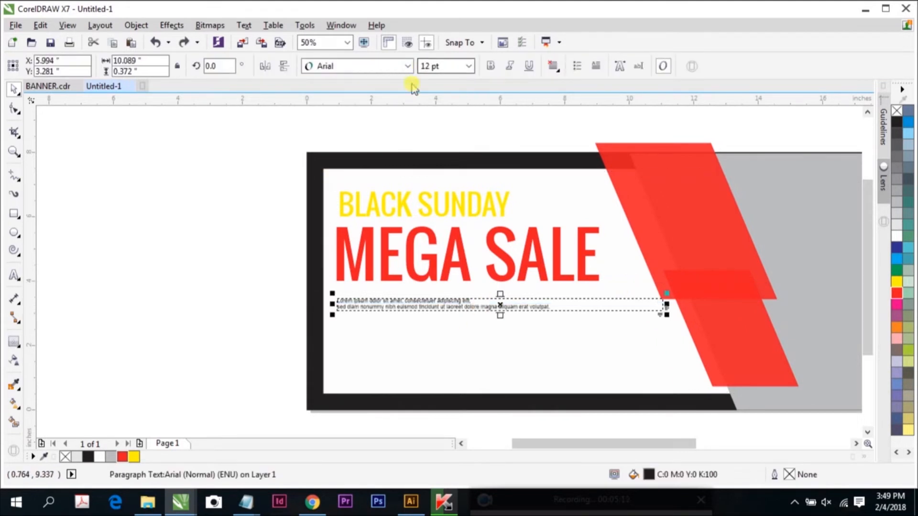
key(Return)
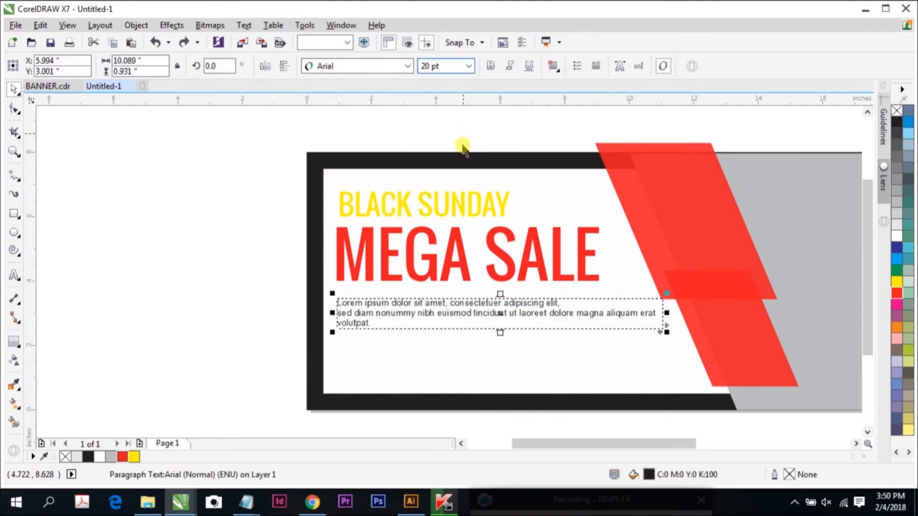
click(345, 66)
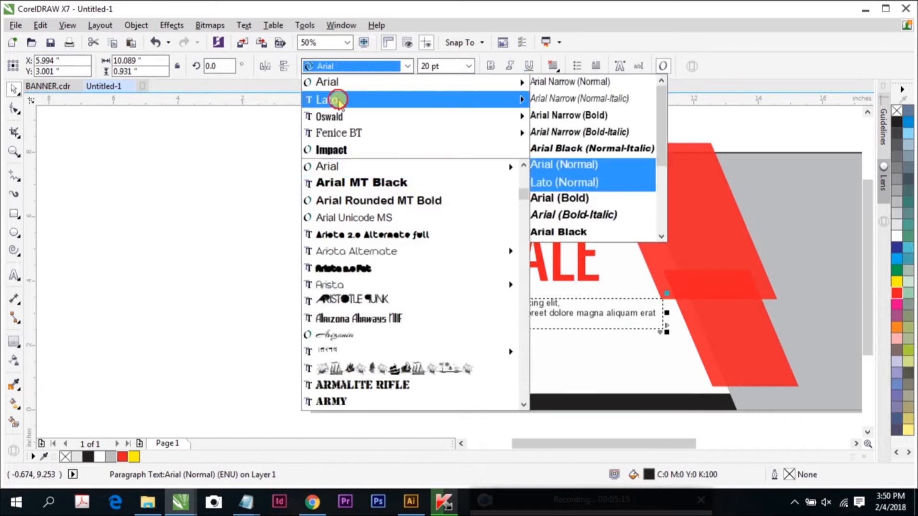
click(335, 100)
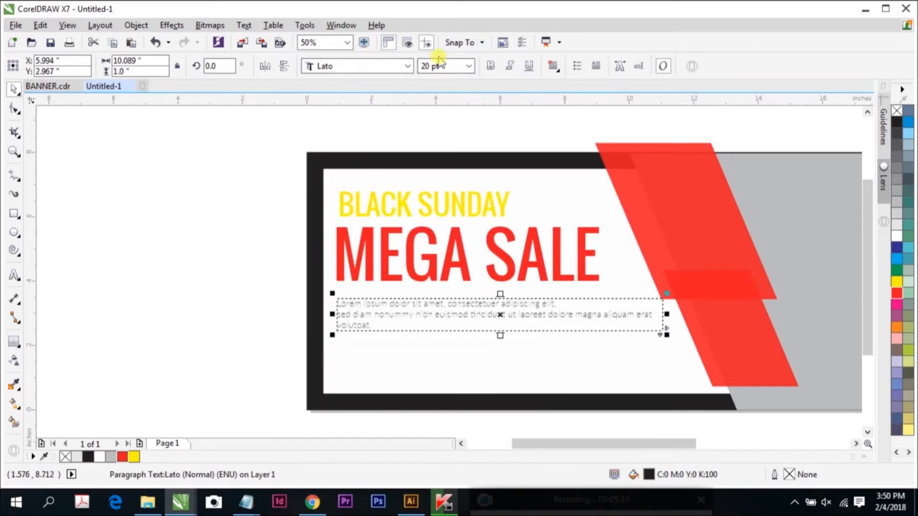
click(407, 66)
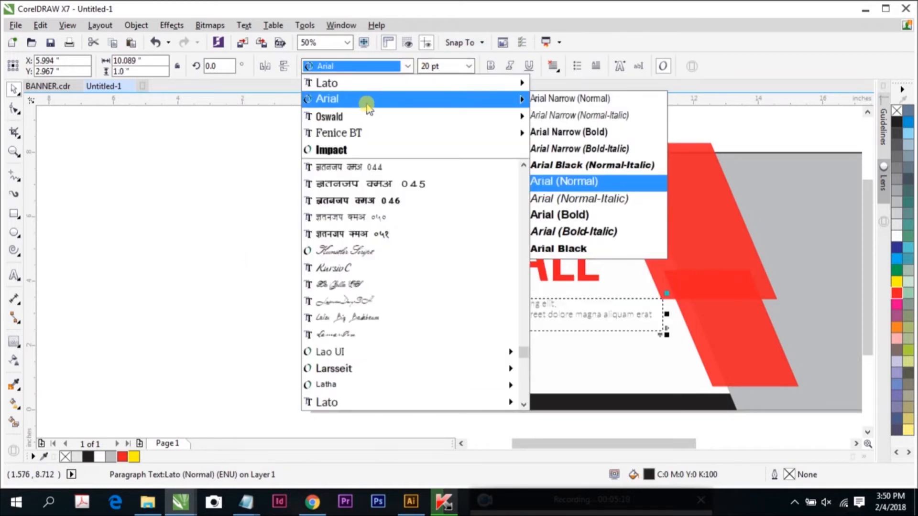
click(365, 101)
click(409, 67)
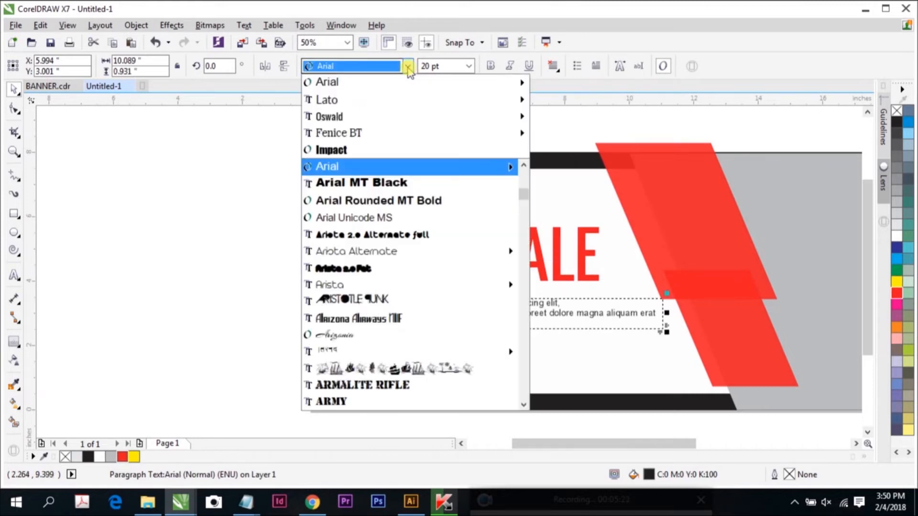
click(357, 114)
Remove the line break after "elit," so the Lorem ipsum paragraph flows continuously within its frame
key(z)
drag(231, 137, 656, 375)
right_click(600, 338)
click(584, 346)
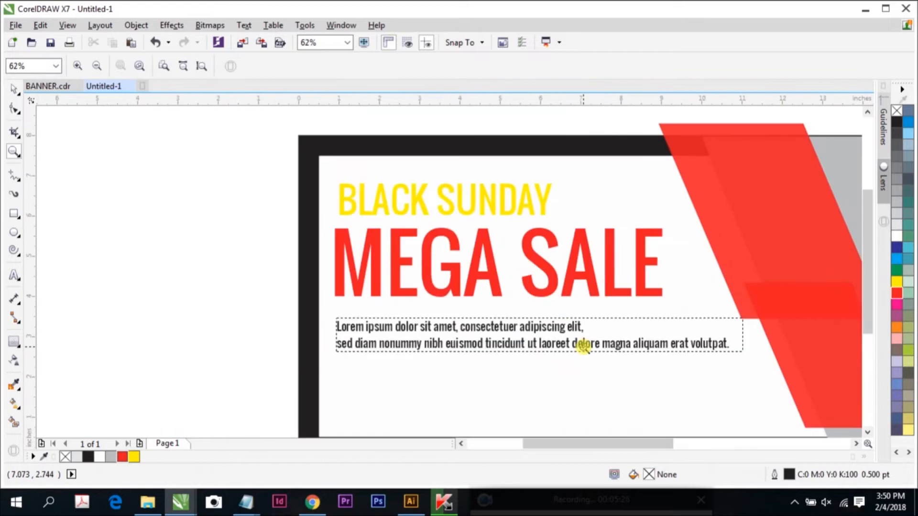
click(12, 89)
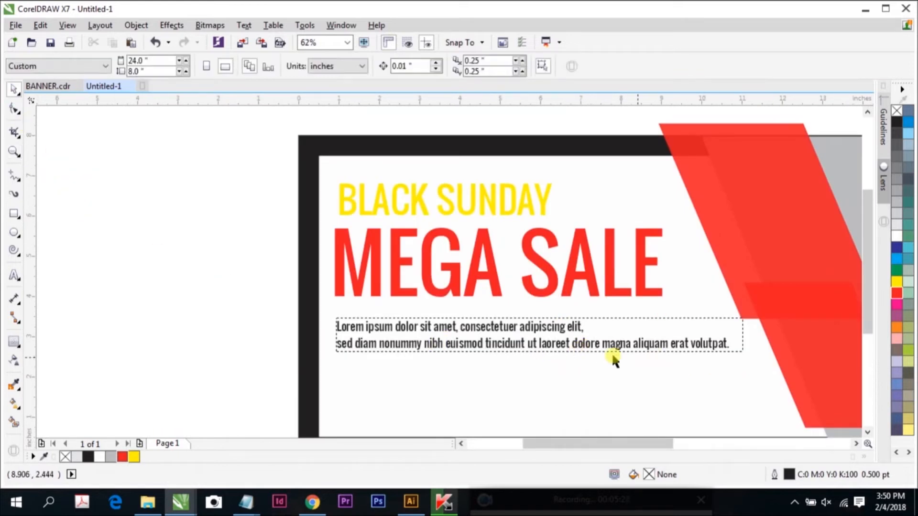
double_click(585, 328)
key(Delete)
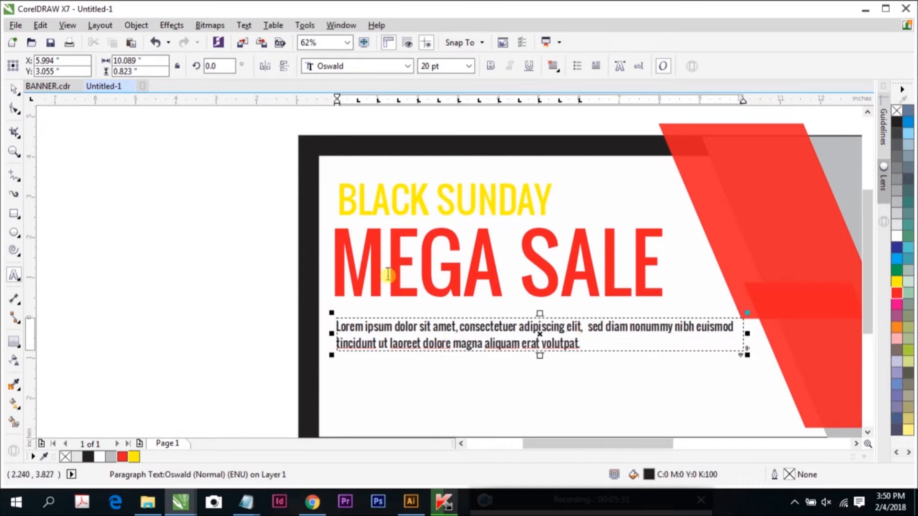
click(16, 90)
click(95, 184)
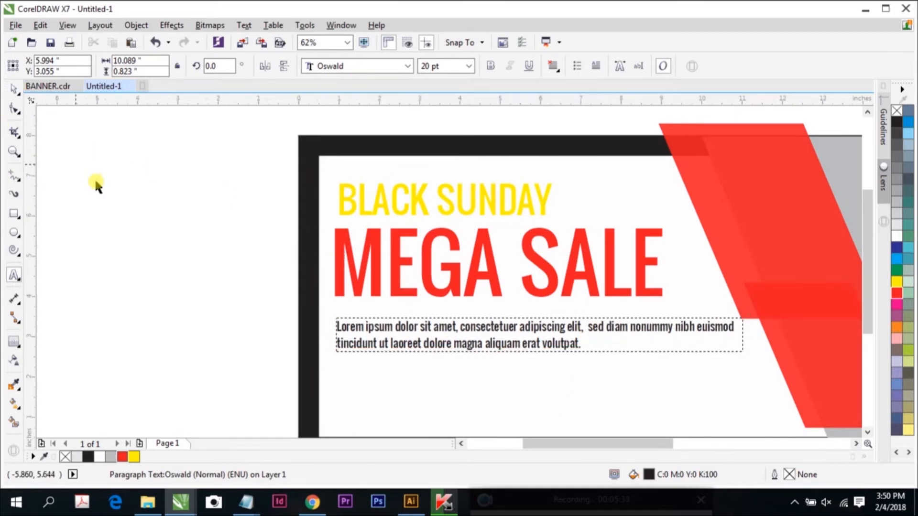
Restyle the whole Lorem ipsum paragraph below "MEGA SALE" in Lato Bold at 20 pt
scroll(421, 342, down, 1)
scroll(483, 358, up, 1)
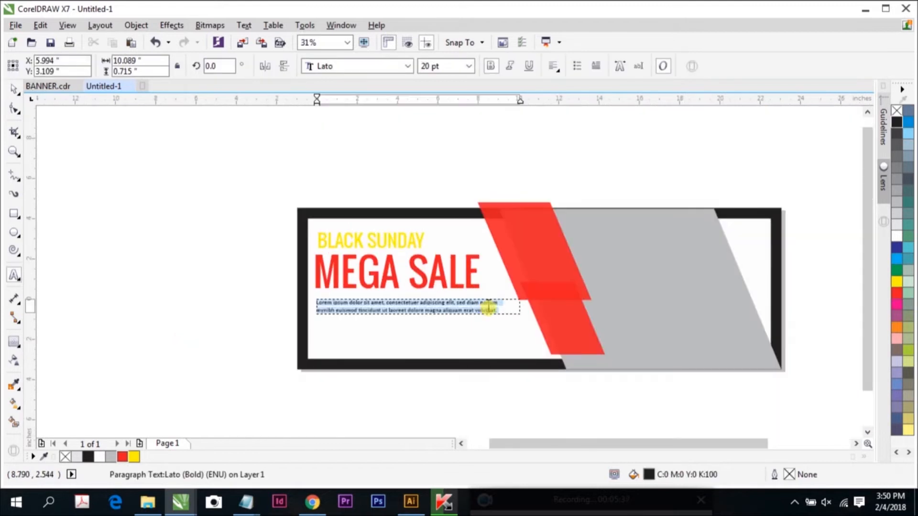
click(489, 307)
drag(505, 311, 285, 300)
click(14, 90)
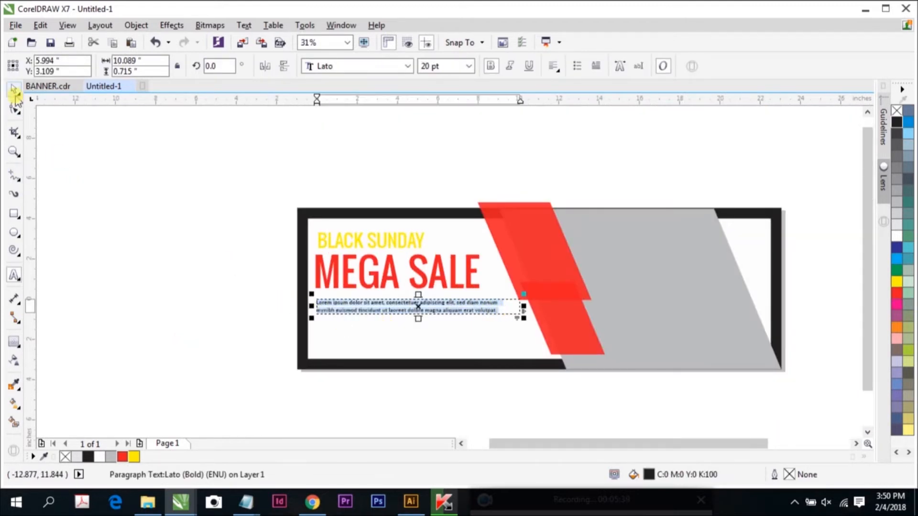
Convert the Lorem ipsum paragraph to artistic text and scale it up slightly beneath "MEGA SALE"
right_click(471, 310)
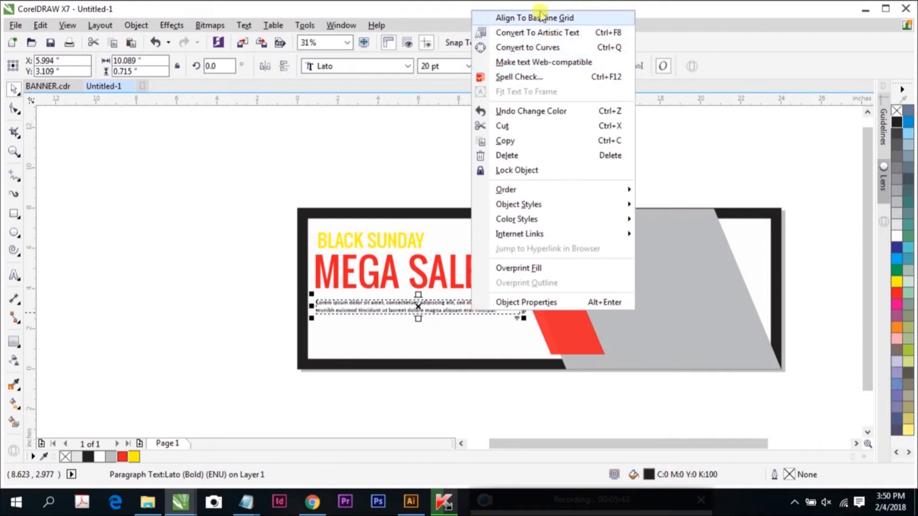
click(584, 37)
click(233, 249)
key(z)
drag(219, 199, 631, 381)
key(space)
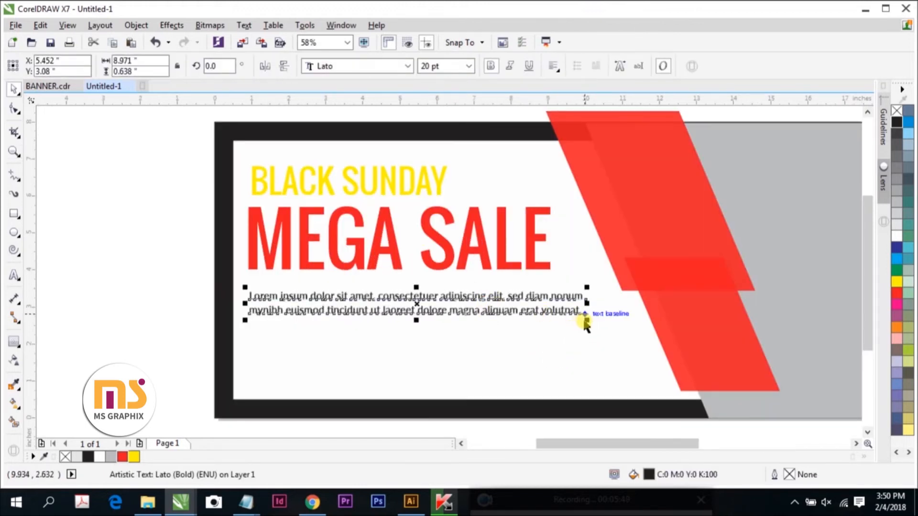
drag(586, 321, 589, 323)
click(168, 289)
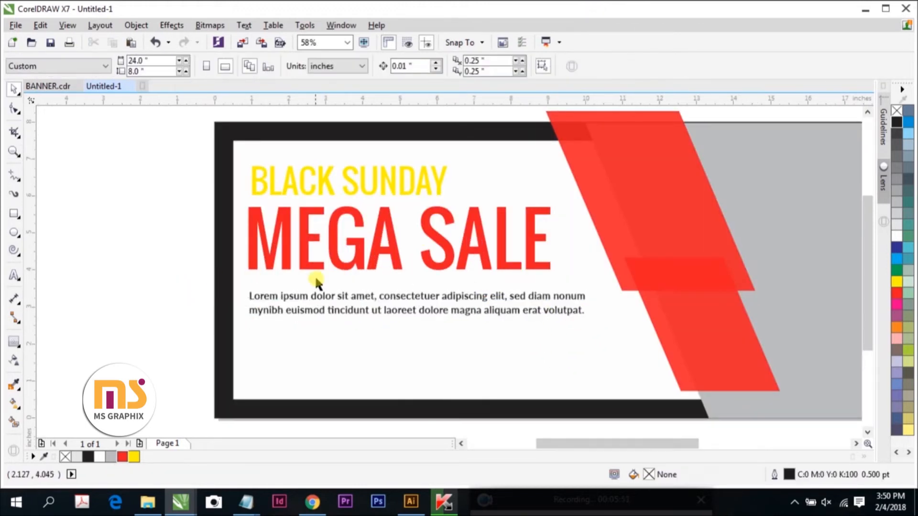
scroll(316, 281, down, 2)
scroll(309, 301, up, 2)
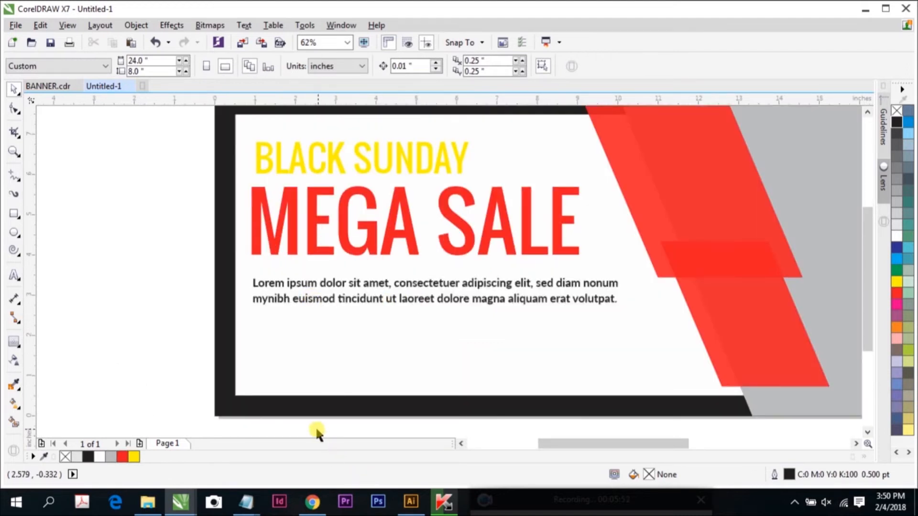
Switch to the untitled Notepad note, copy the line "SUPER OFF 50%" and return to the banner
click(246, 502)
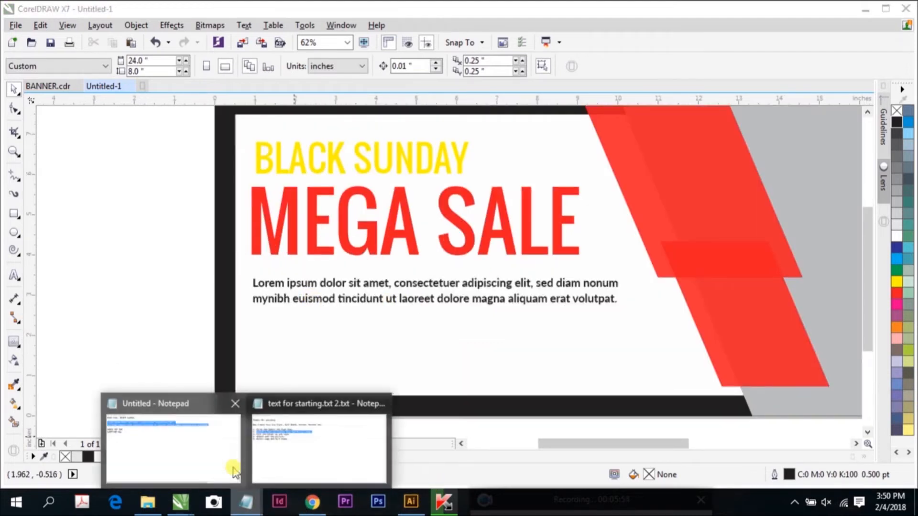
click(182, 417)
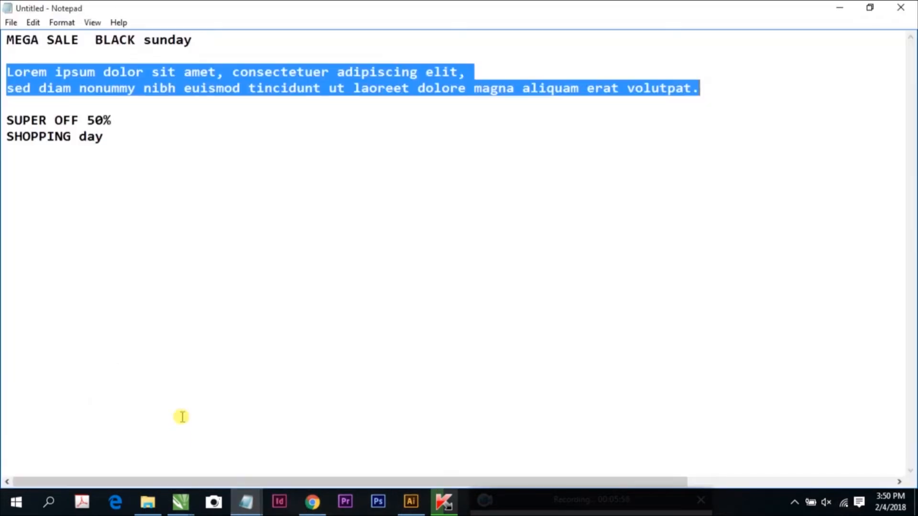
click(99, 123)
drag(146, 121, 5, 121)
click(112, 136)
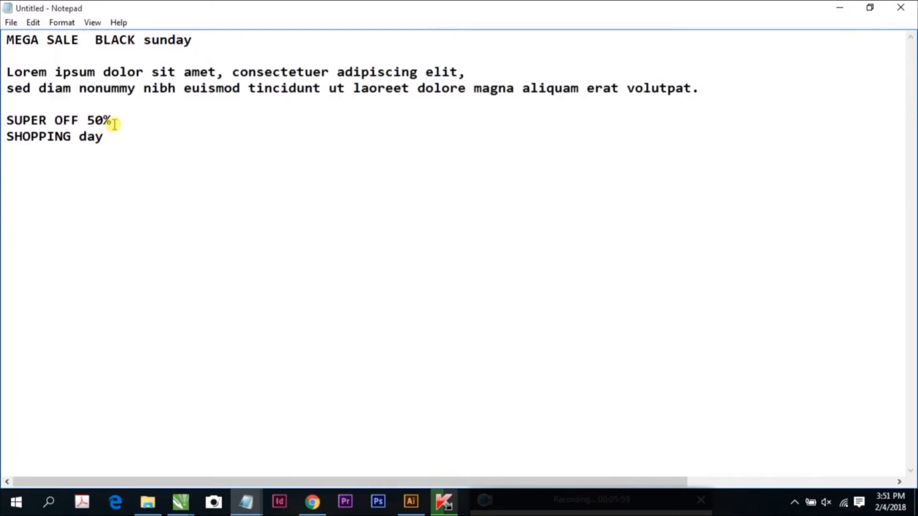
drag(113, 124, 3, 120)
key(ctrl+c)
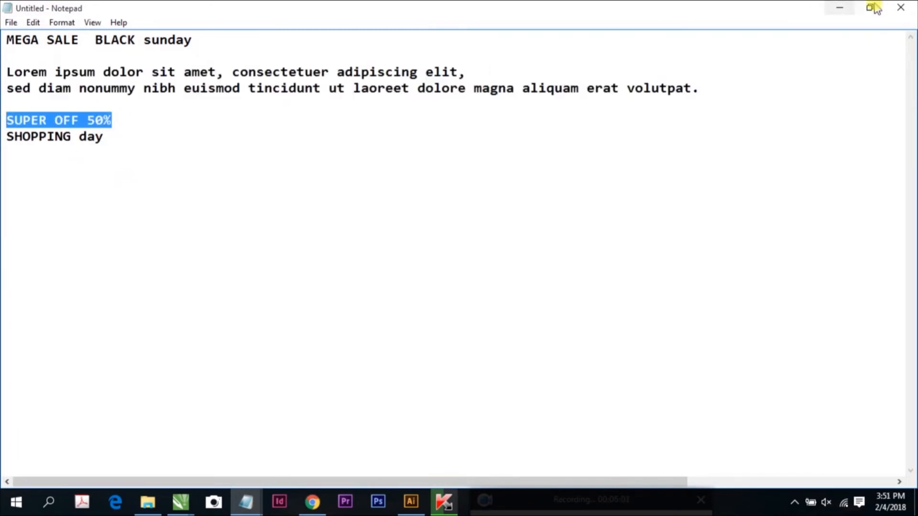
click(838, 9)
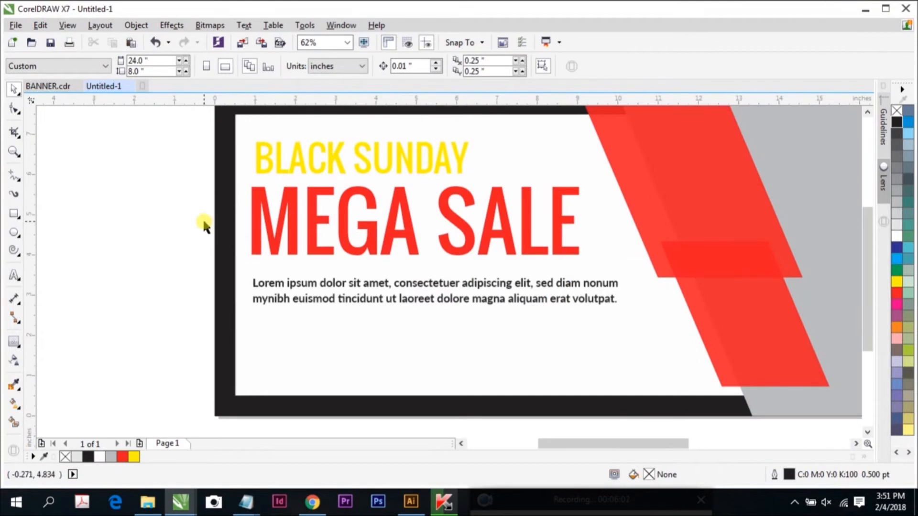
Paste "SUPER OFF 50%" as artistic text and place it between the headline and the upper red shape
key(ctrl+v)
key(ctrl+F8)
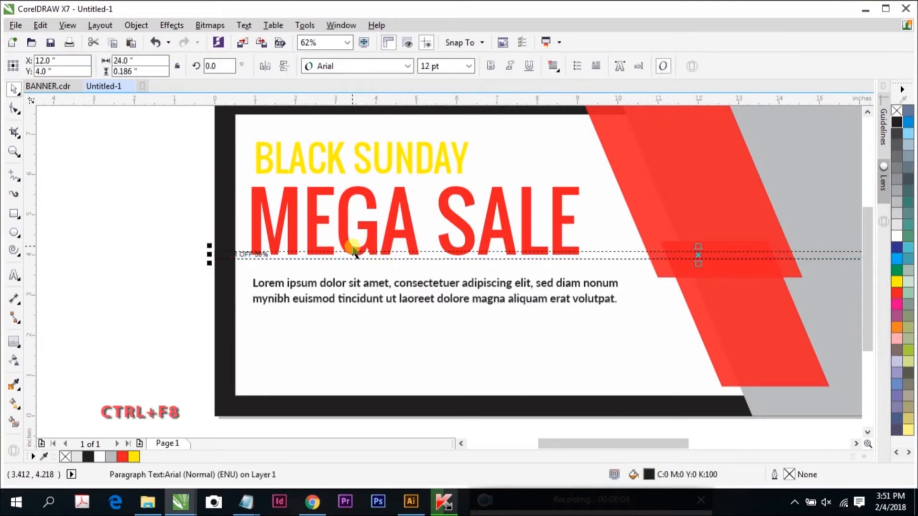
drag(247, 253, 598, 155)
key(z)
drag(447, 140, 828, 256)
key(space)
Delete the pasted "SUPER OFF 50%" text
click(246, 174)
click(345, 197)
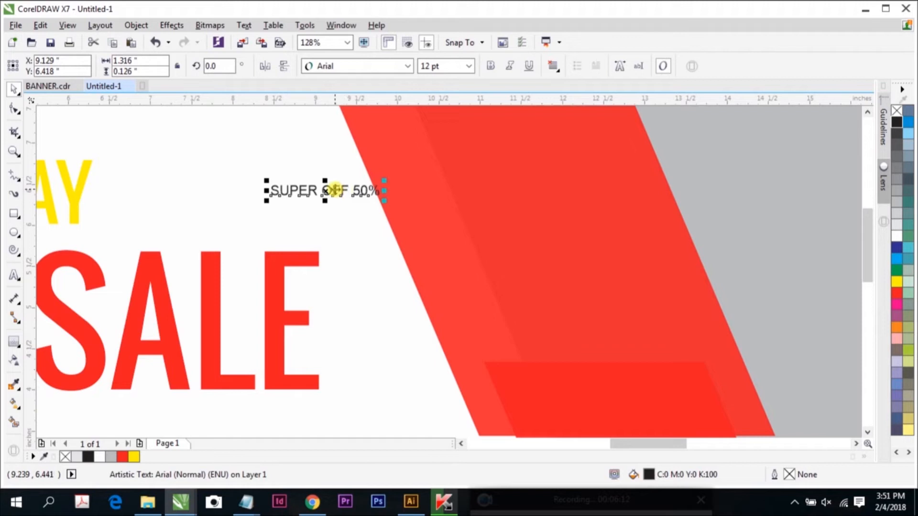
key(Delete)
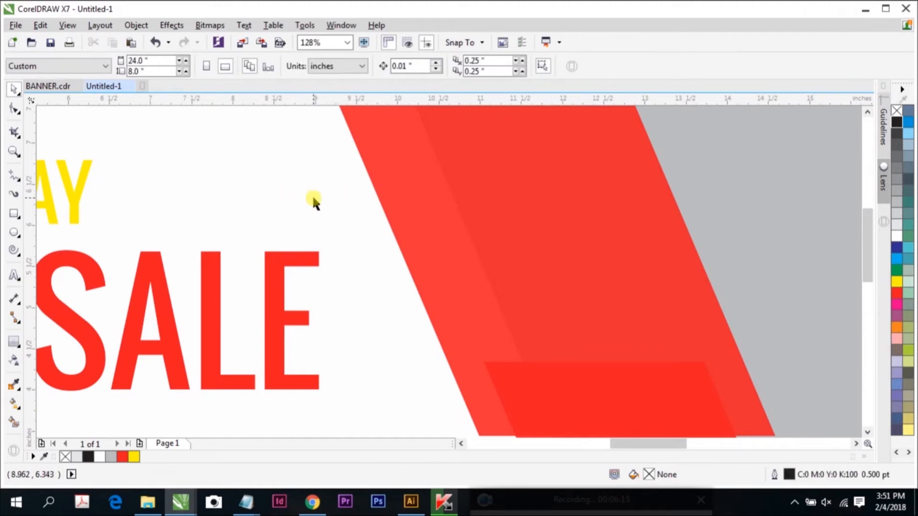
Add the artistic text "SUPER" in 24 pt Arial just beside the upper red shape
key(F8)
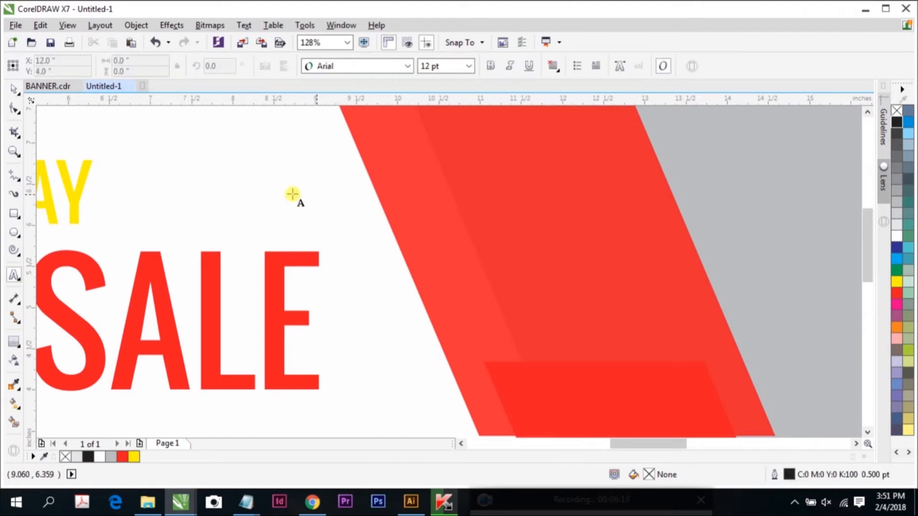
click(297, 199)
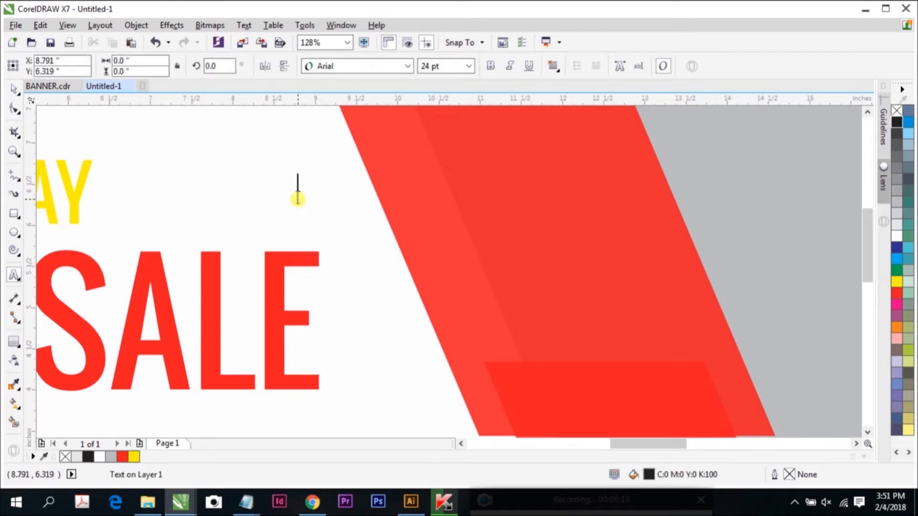
text(SUPE)
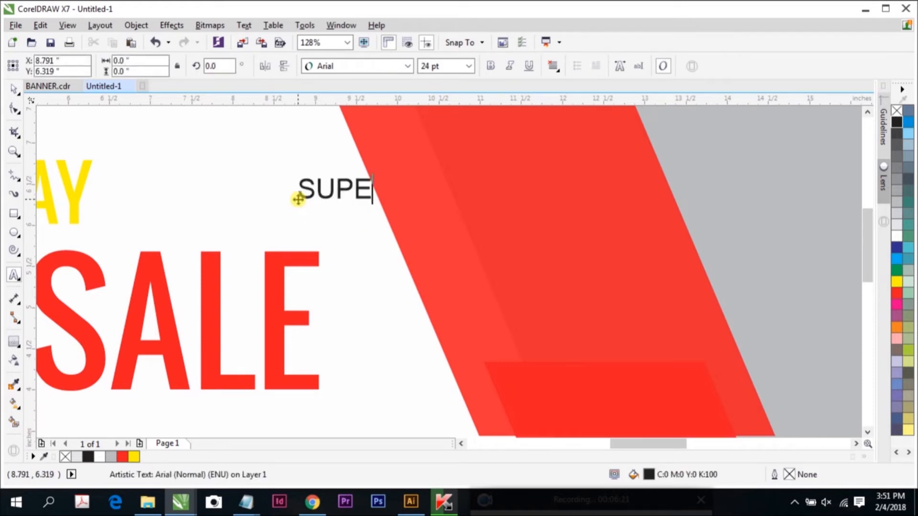
text(R)
click(12, 94)
Move "SUPER" onto the upper red shape, enlarge it to about 48 pt and fill it white
drag(345, 192, 517, 166)
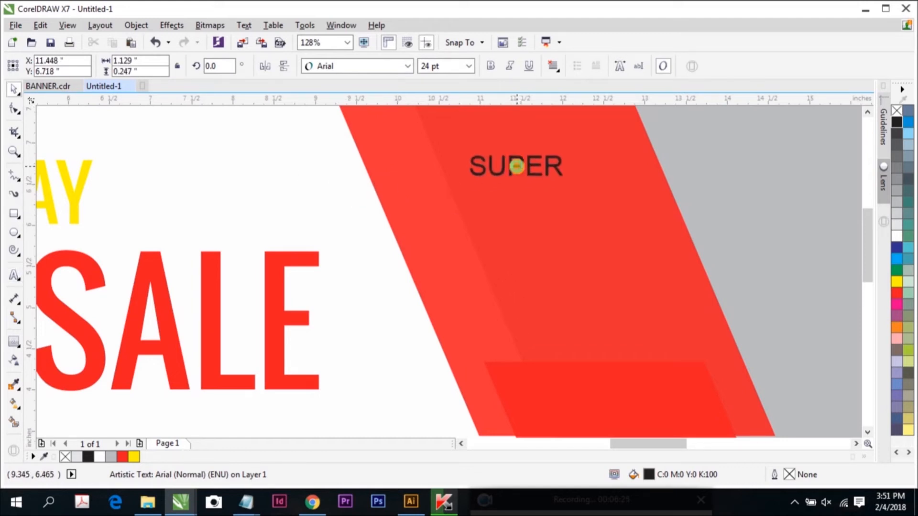
drag(568, 184, 614, 193)
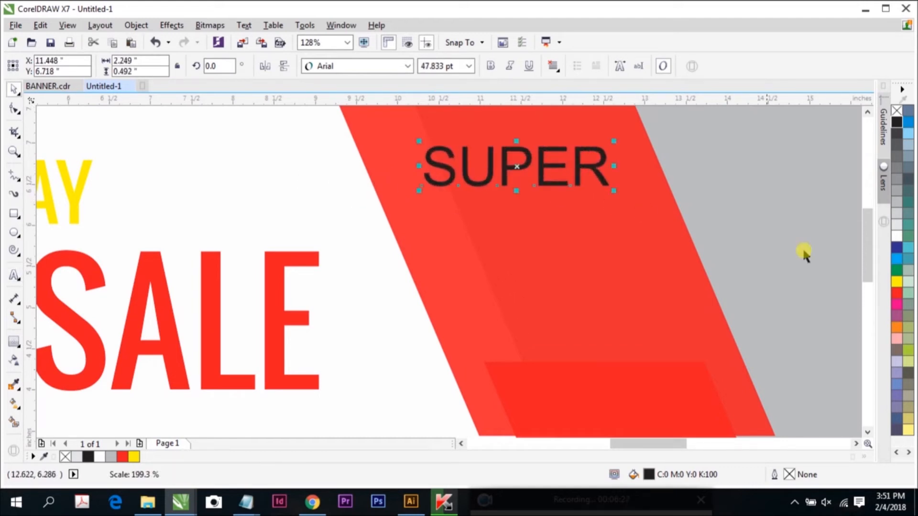
click(897, 235)
Duplicate "SUPER" just below itself on the red shape and change the copy's text to "50%"
key(ctrl+d)
scroll(533, 222, down, 2)
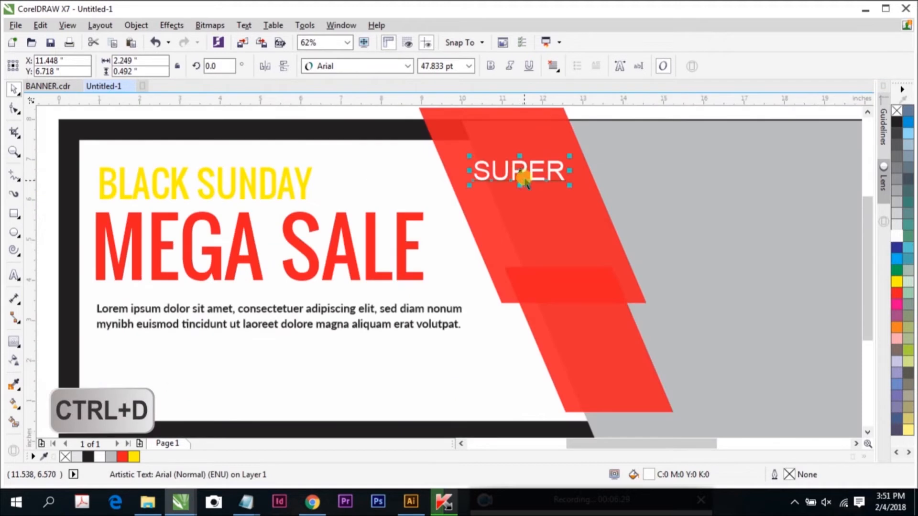
drag(518, 174, 534, 218)
right_click(532, 211)
click(515, 207)
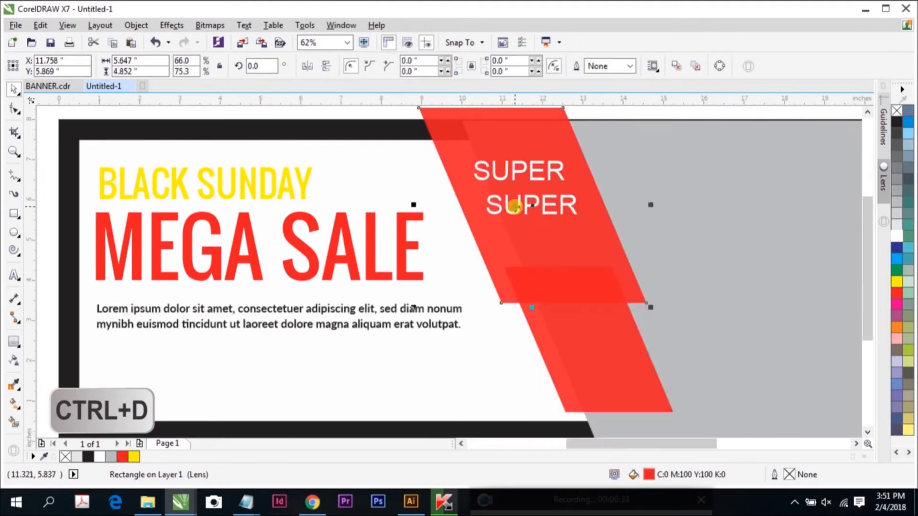
double_click(521, 208)
double_click(522, 206)
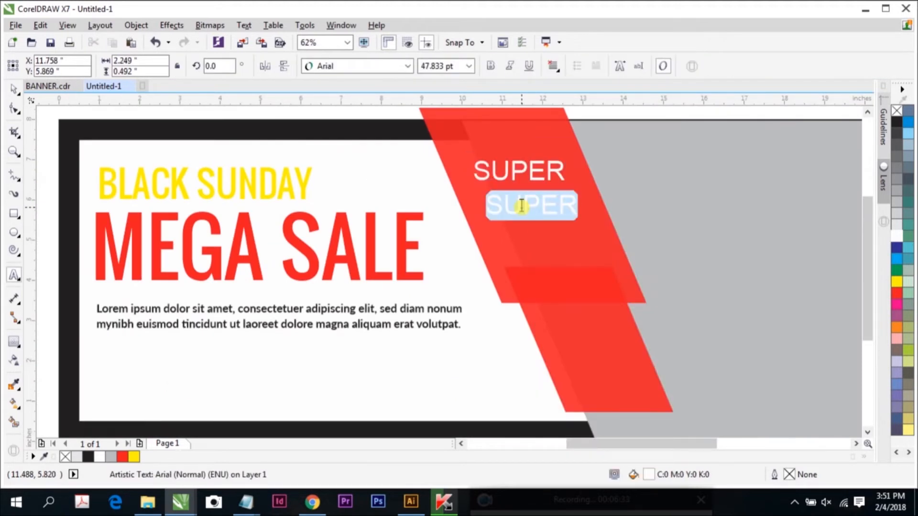
text(50)
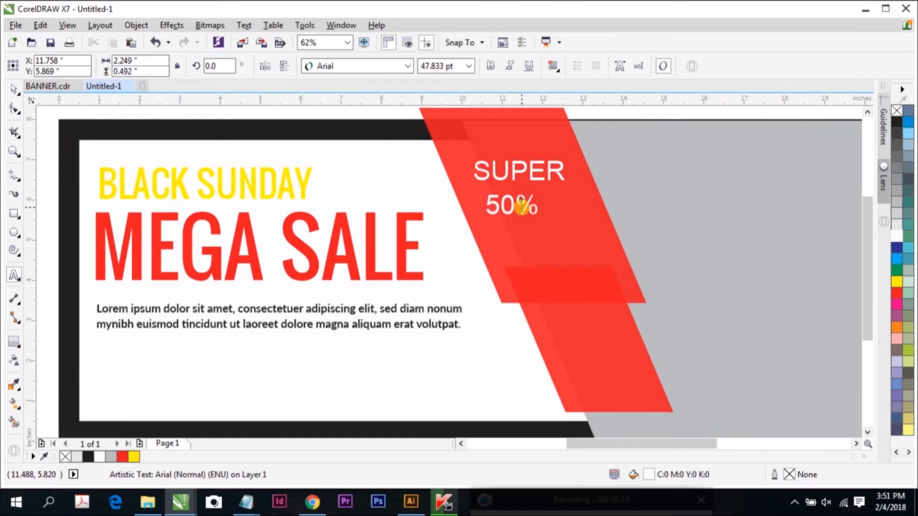
text(%)
Set the "50%" text to 80 pt bold
double_click(521, 207)
click(453, 66)
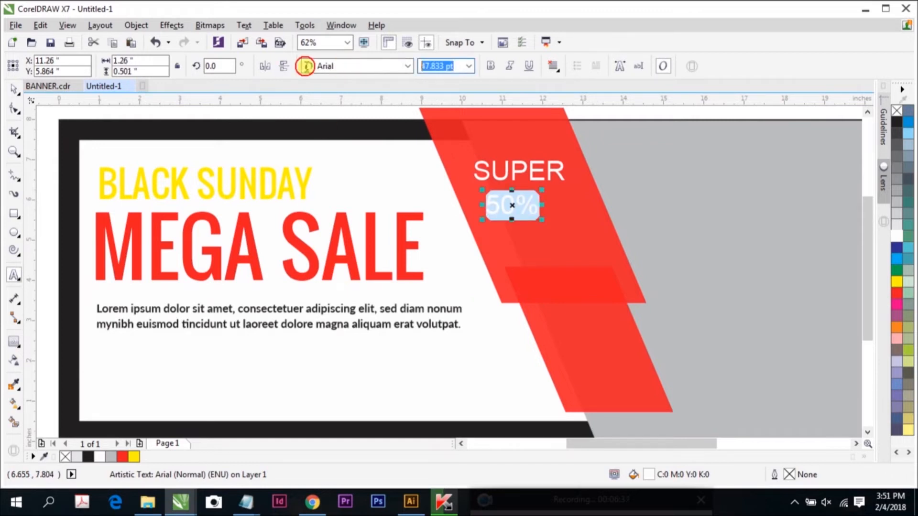
key(Return)
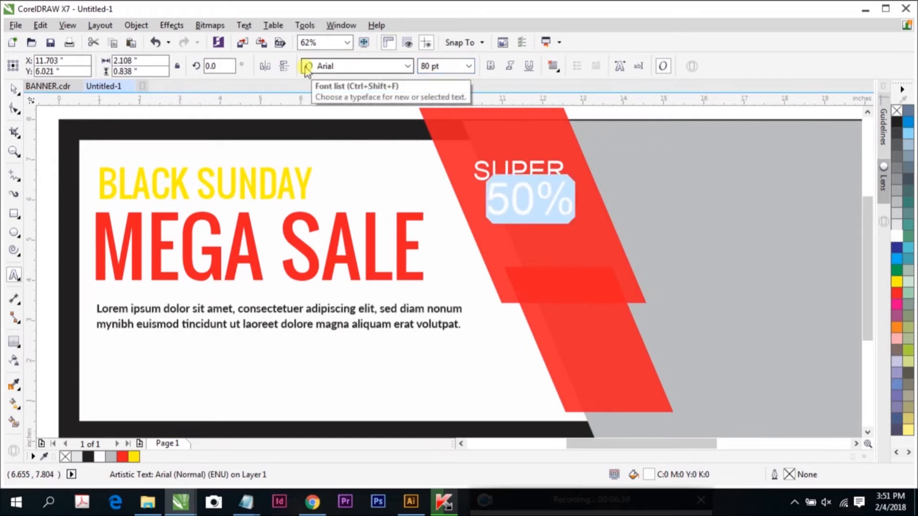
click(490, 66)
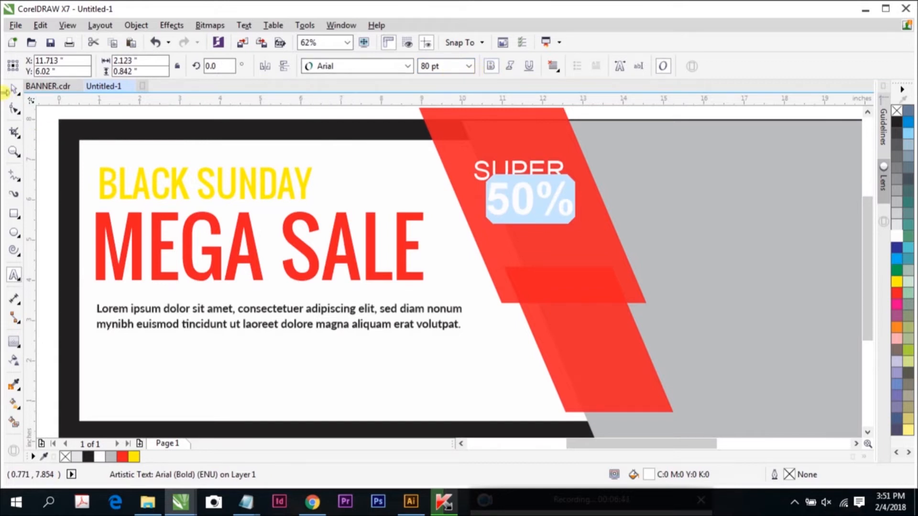
Change the font of both "SUPER" and "50%" to Oswald
click(14, 90)
shift+click(509, 168)
click(375, 66)
click(330, 117)
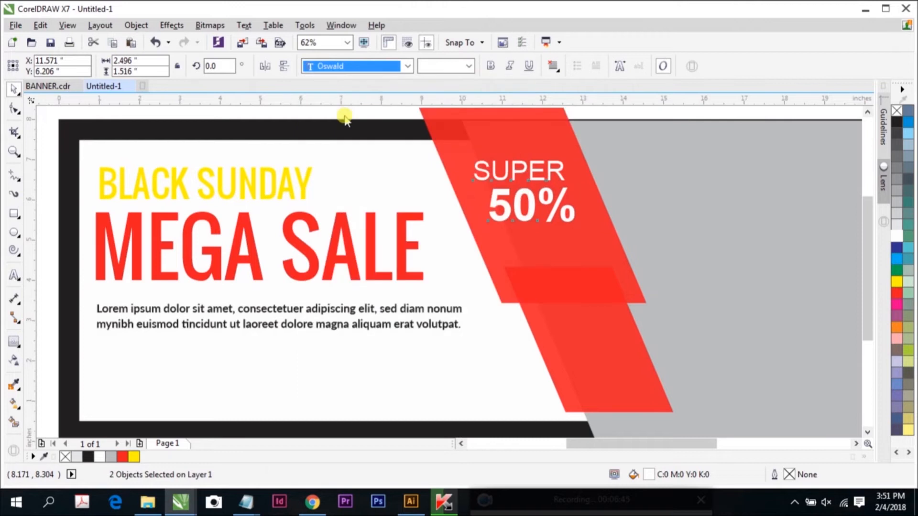
key(Escape)
Align "50%" with the start of "SUPER" just below it, fill it yellow and enlarge it slightly
drag(507, 203, 494, 208)
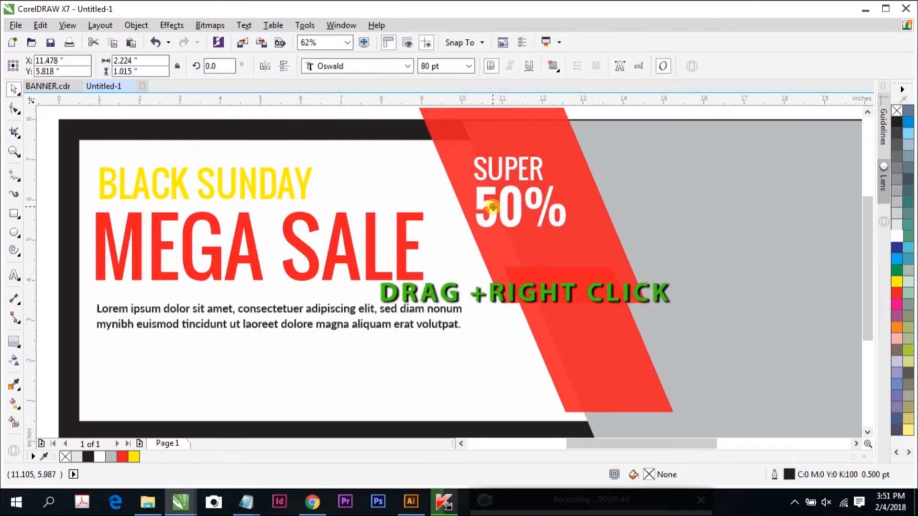
click(899, 282)
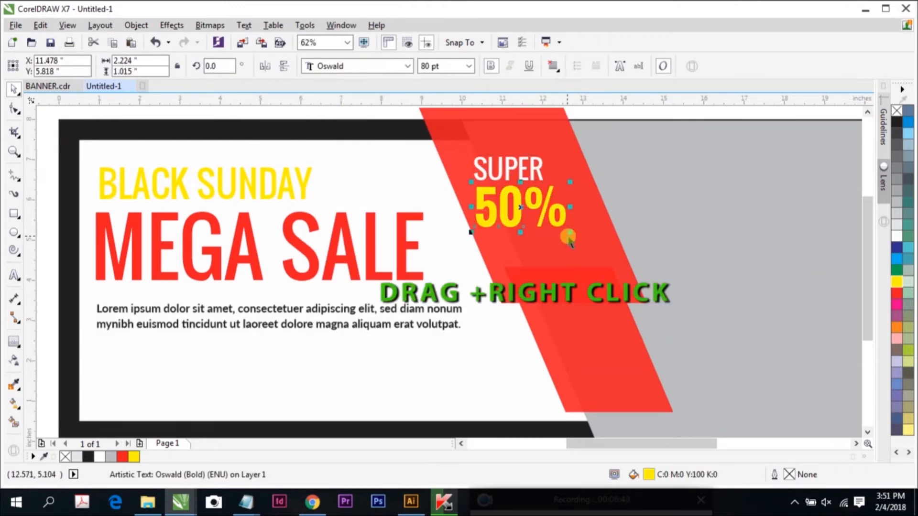
drag(569, 233, 596, 244)
Copy "SUPER" to just below "50%" and change the copy's text to "OFF"
click(523, 168)
drag(522, 169, 547, 252)
right_click(547, 252)
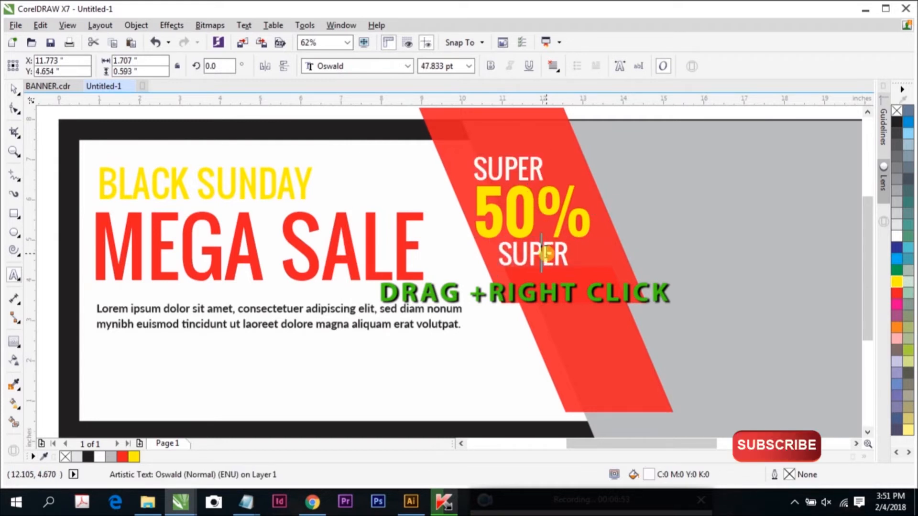
double_click(546, 252)
text(OFF)
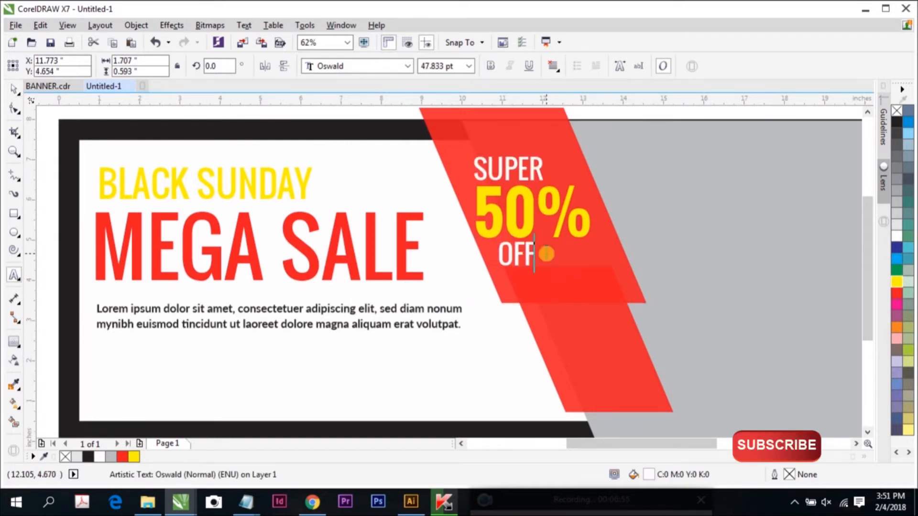
Centre "OFF" beneath "50%" and raise "SUPER" to leave more space above "50%"
click(13, 89)
drag(527, 254, 567, 271)
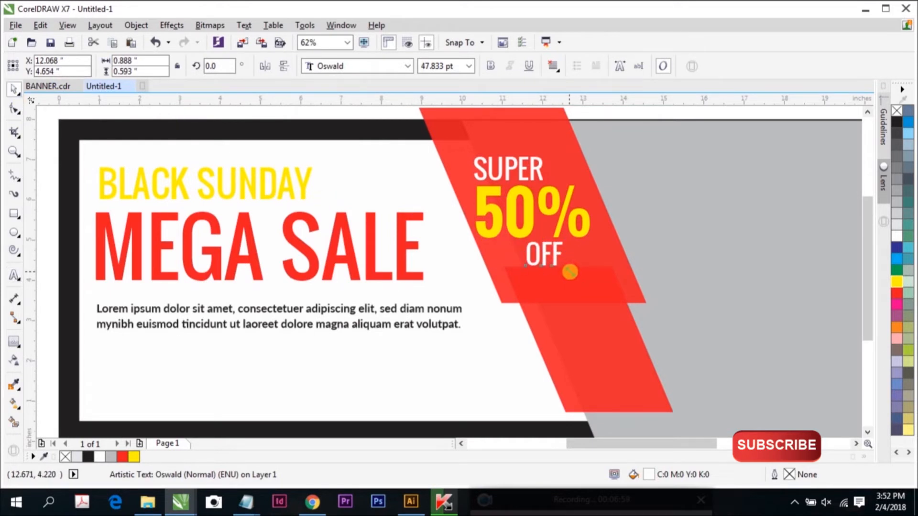
drag(522, 166, 529, 156)
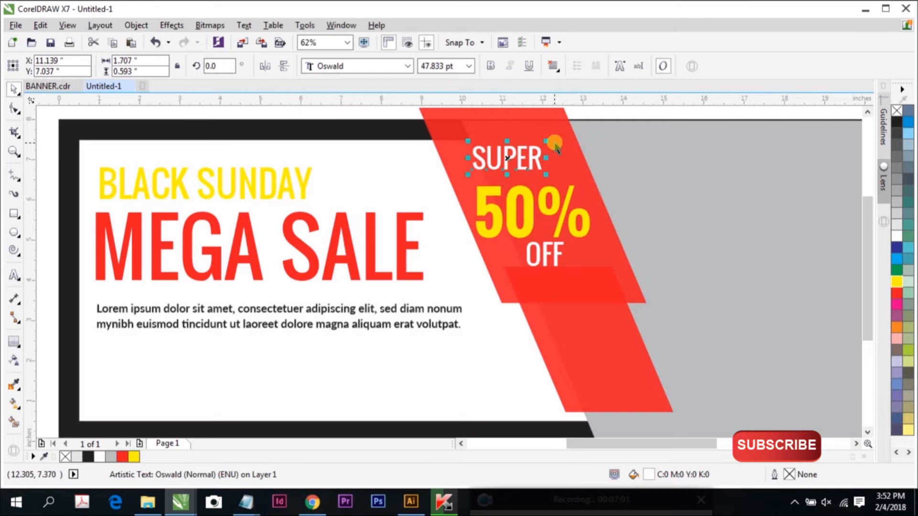
click(515, 117)
scroll(520, 121, down, 2)
drag(526, 110, 527, 117)
click(451, 115)
scroll(527, 163, up, 2)
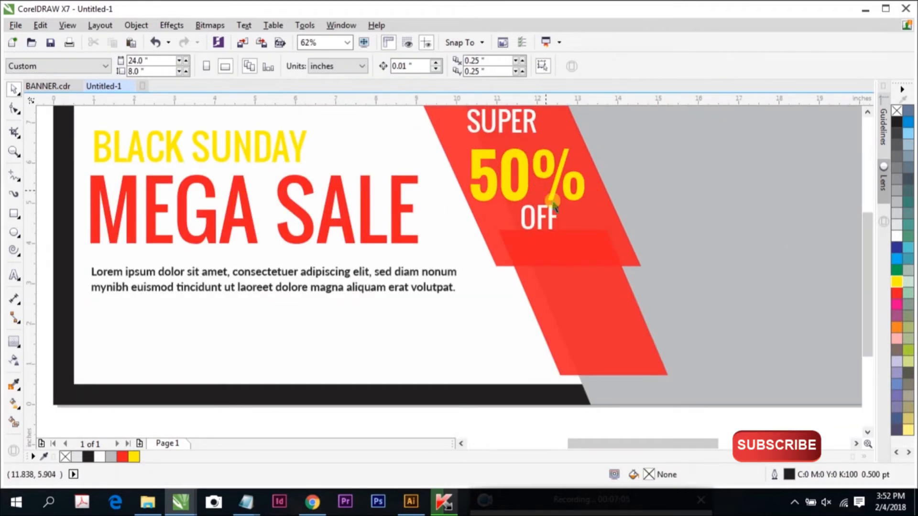
Draw a rectangle about 4.56 by 1.39 inches at the banner's lower right edge and convert it to curves
scroll(593, 308, down, 2)
key(z)
drag(287, 148, 846, 395)
key(space)
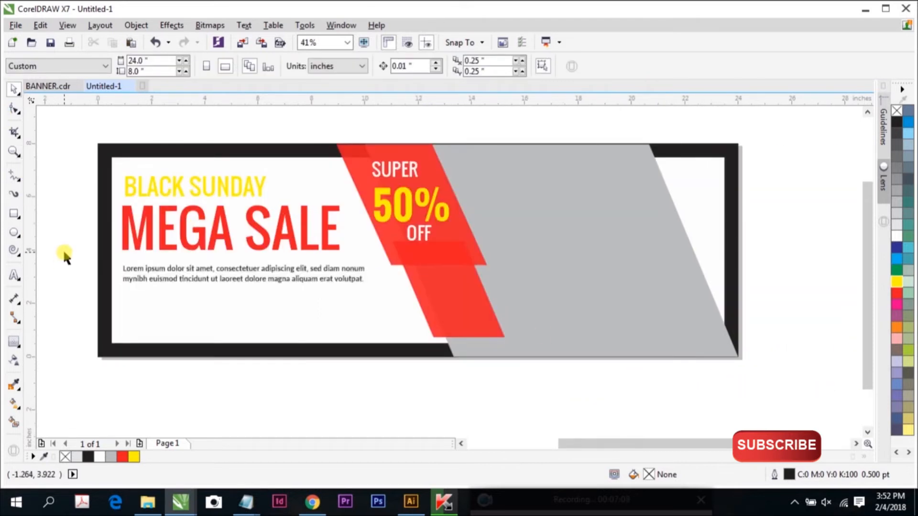
click(13, 216)
mouse_move(617, 281)
mouse_down()
mouse_move(734, 334)
mouse_move(737, 318)
mouse_up()
click(14, 109)
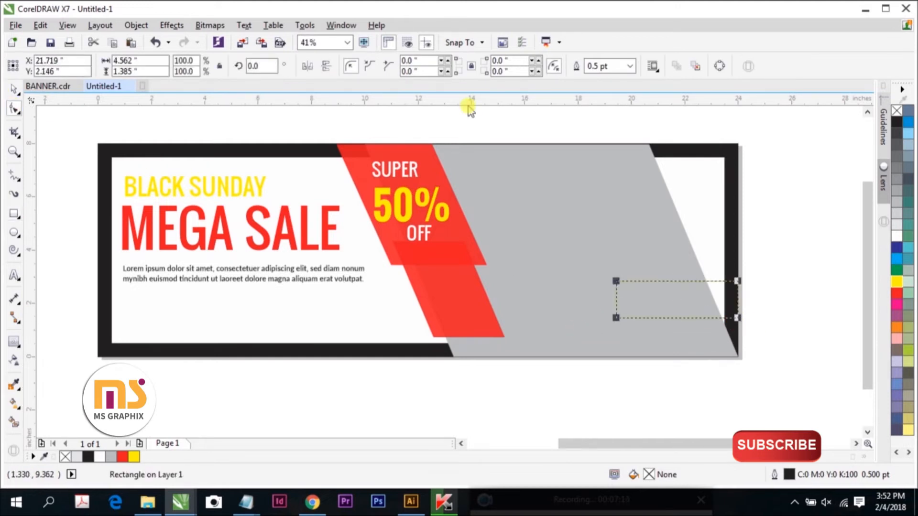
click(719, 65)
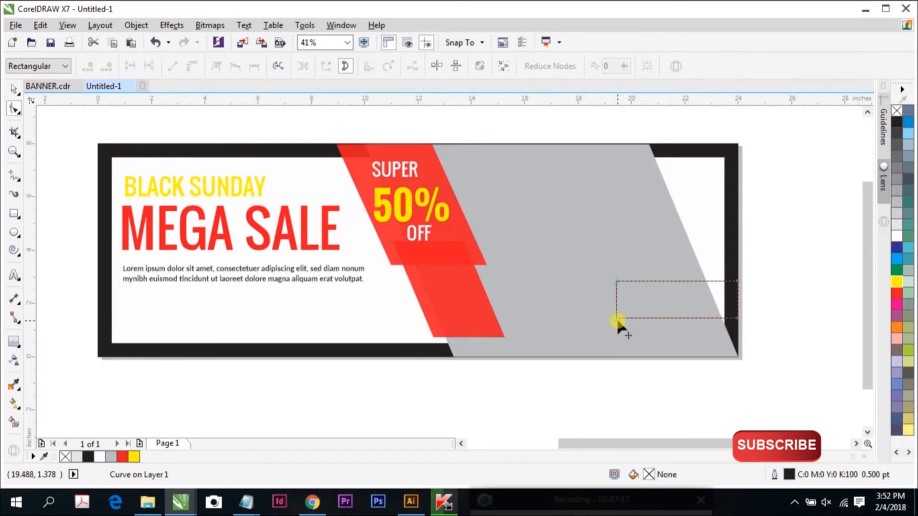
Slant the left edge of the rectangle at the banner's lower right by shifting its lower left corner inward
drag(616, 318, 639, 318)
click(14, 90)
click(648, 282)
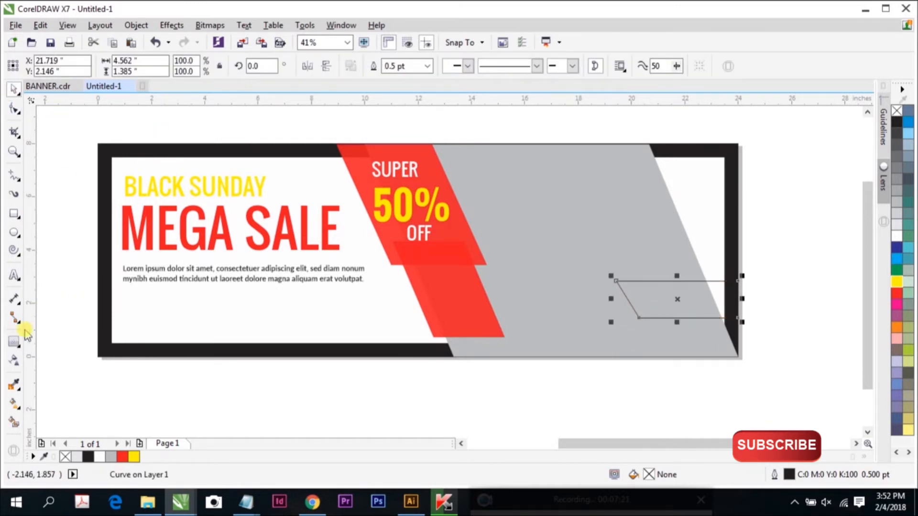
Add a one-step inside contour with a 0.155 inch offset to the slanted shape
click(15, 342)
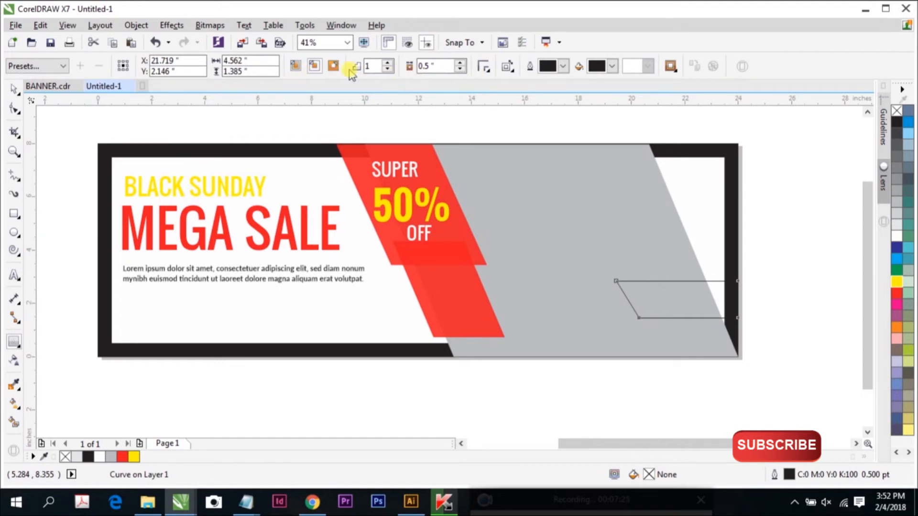
click(388, 67)
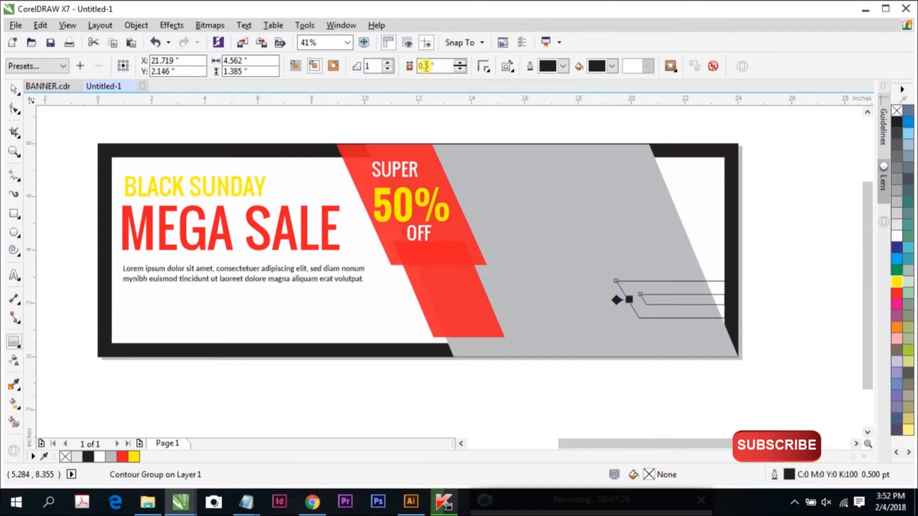
text(5)
key(Return)
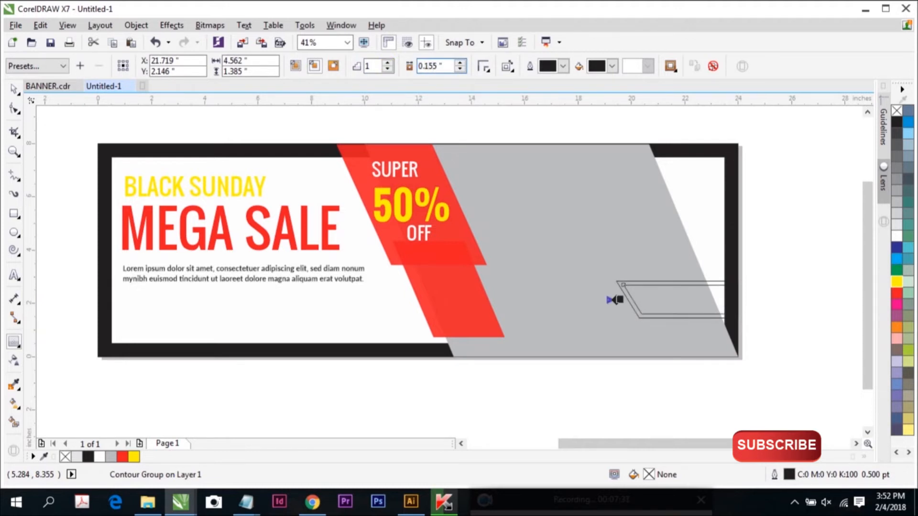
Break the contour group apart and give the inner shape a white outline
click(14, 89)
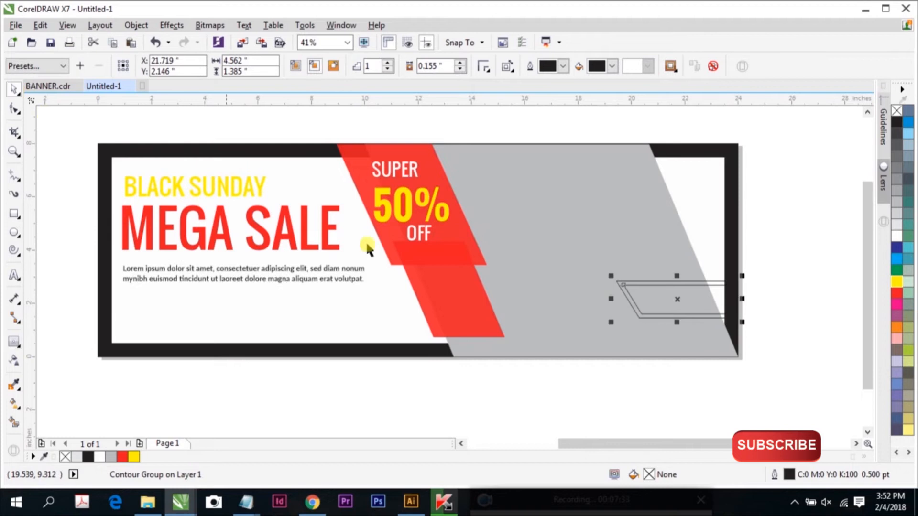
right_click(685, 289)
click(739, 312)
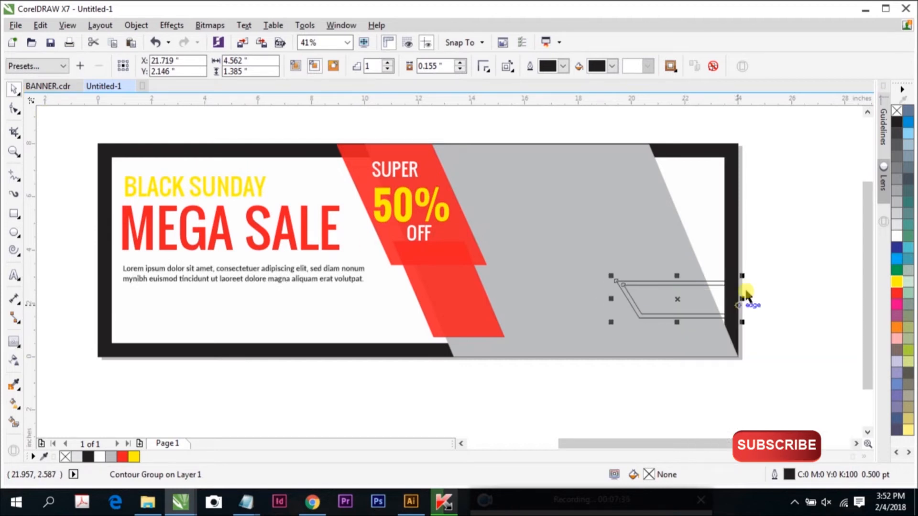
click(763, 302)
click(658, 286)
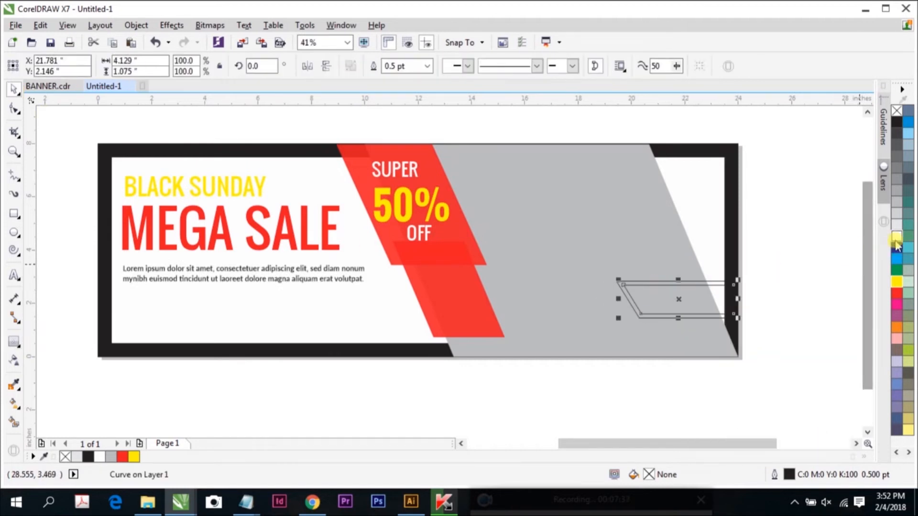
click(843, 255)
scroll(789, 335, up, 3)
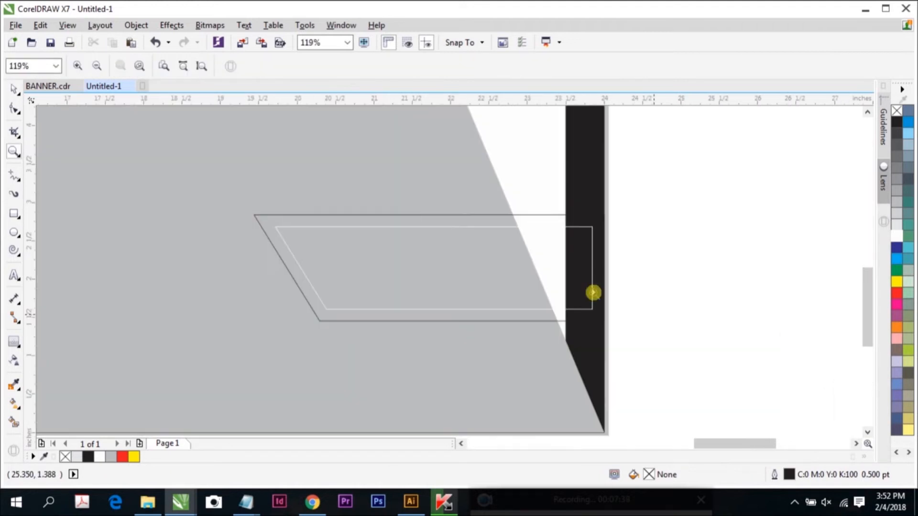
Fill the outer slanted shape at the banner's right edge with red
click(473, 217)
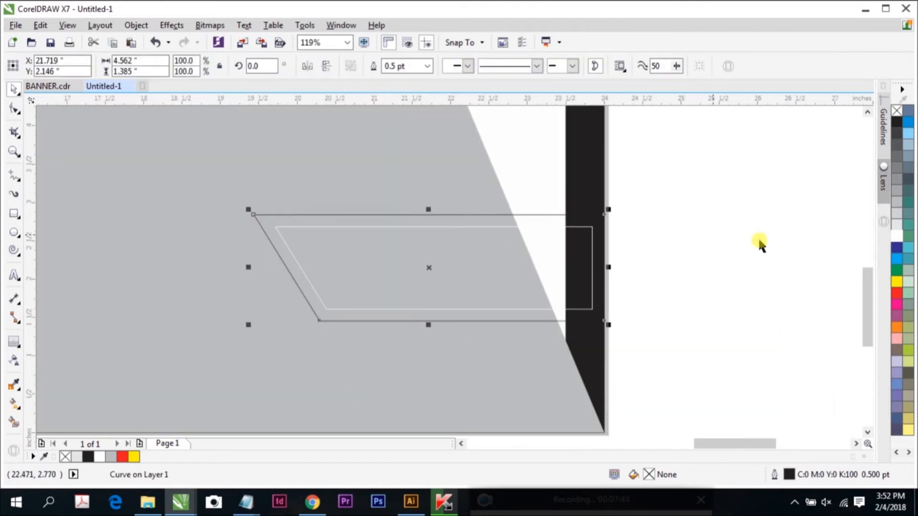
click(898, 292)
click(771, 289)
scroll(473, 261, down, 3)
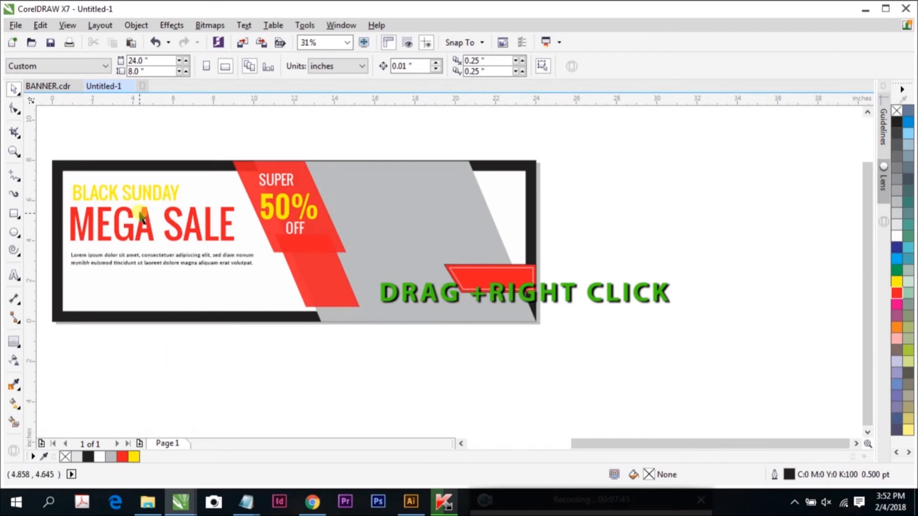
Copy "BLACK SUNDAY" to just below the red slanted label and change the copy's text to "SHOPPING TIME"
click(144, 195)
drag(143, 196, 584, 301)
right_click(584, 301)
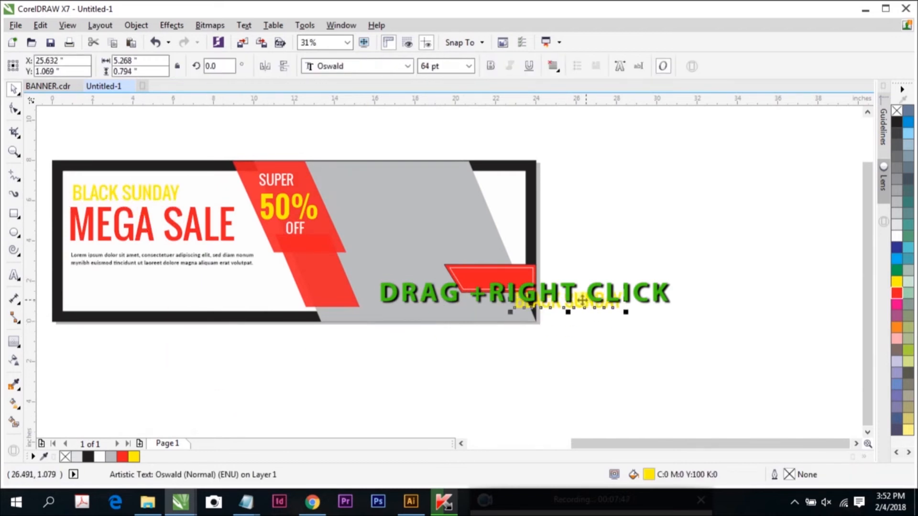
key(F2)
drag(392, 242, 685, 349)
double_click(517, 284)
key(ctrl+a)
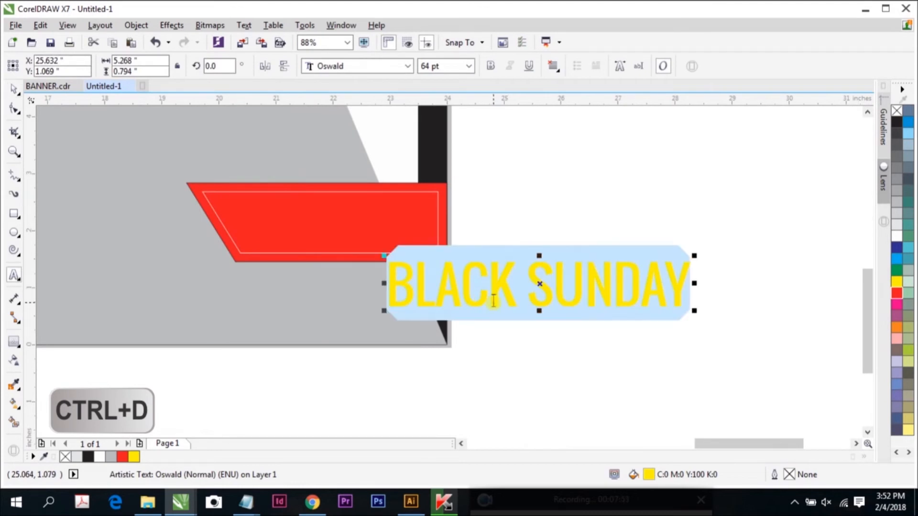
text(S)
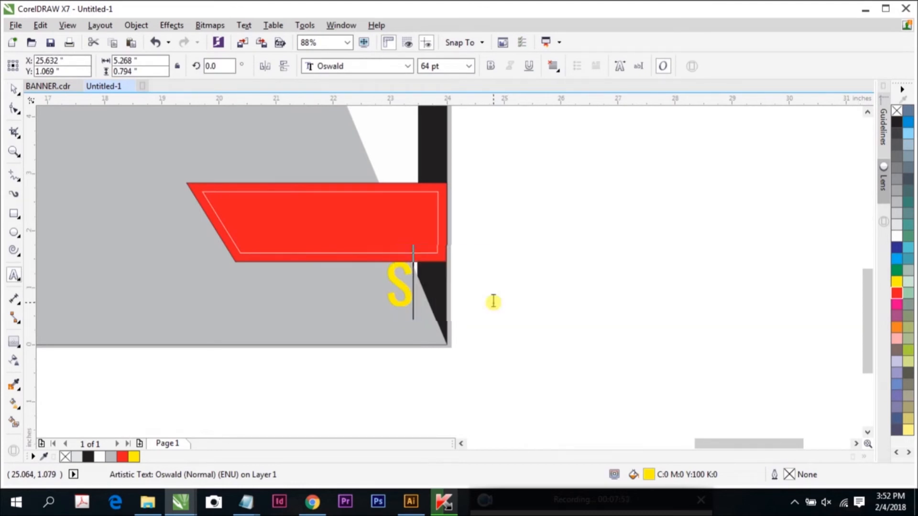
text(HOPPING TIME)
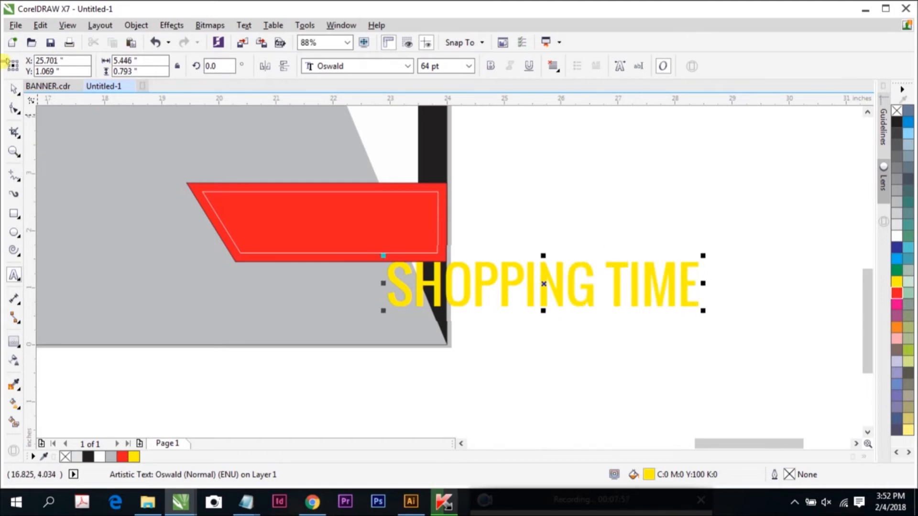
Replace the word "TIME" with "DAY" in the copied text so it reads "SHOPPING DAY"
click(13, 89)
double_click(608, 282)
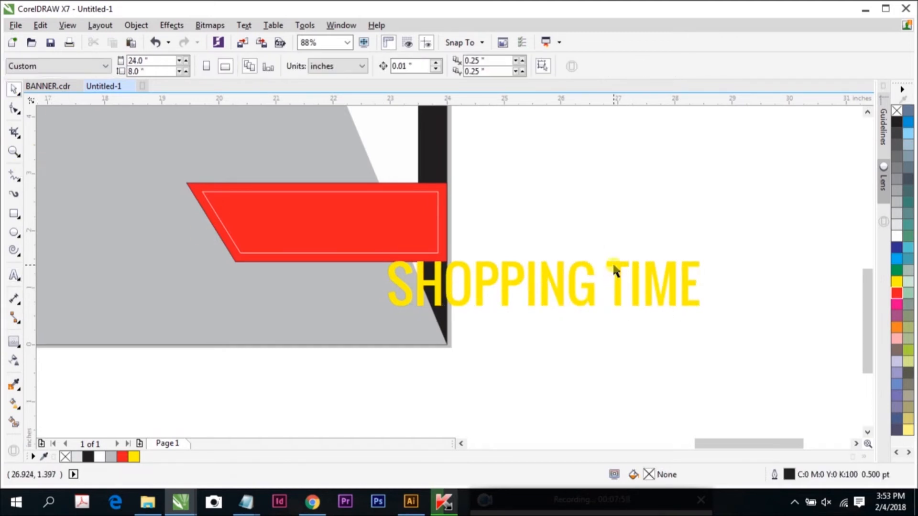
drag(607, 282, 772, 273)
text(DAY)
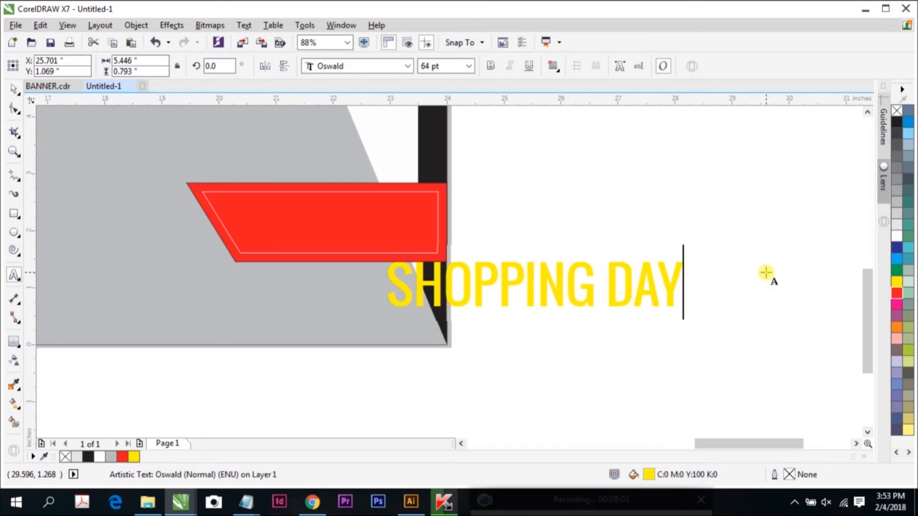
Place "SHOPPING DAY" on the red slanted label and set its font size to 40 pt
click(14, 89)
drag(532, 270, 370, 209)
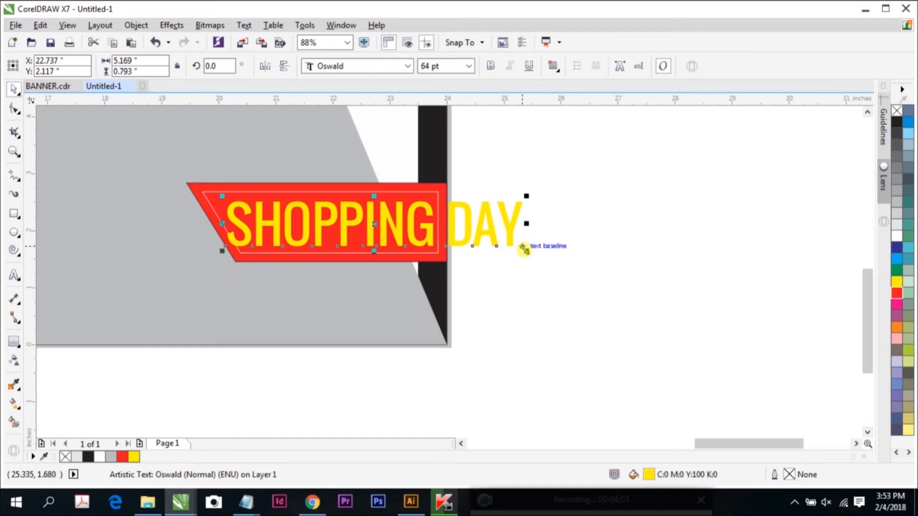
click(445, 66)
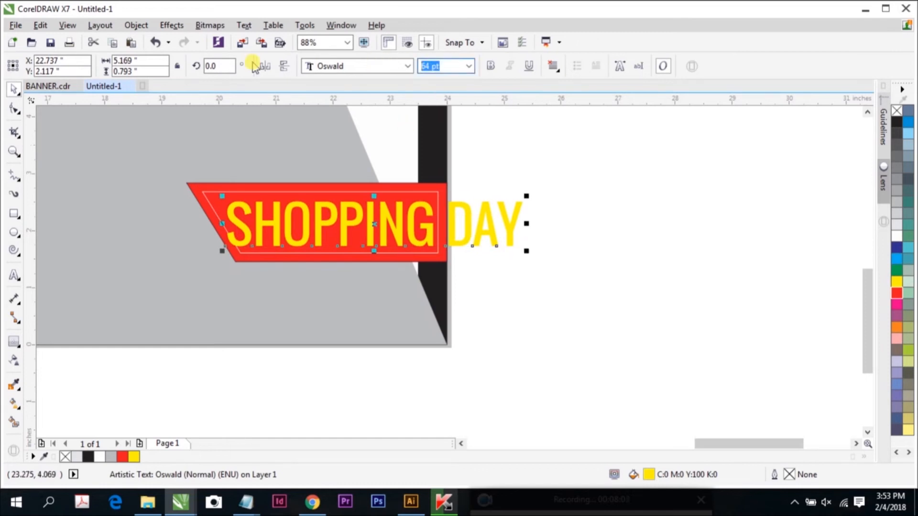
text(40)
key(Return)
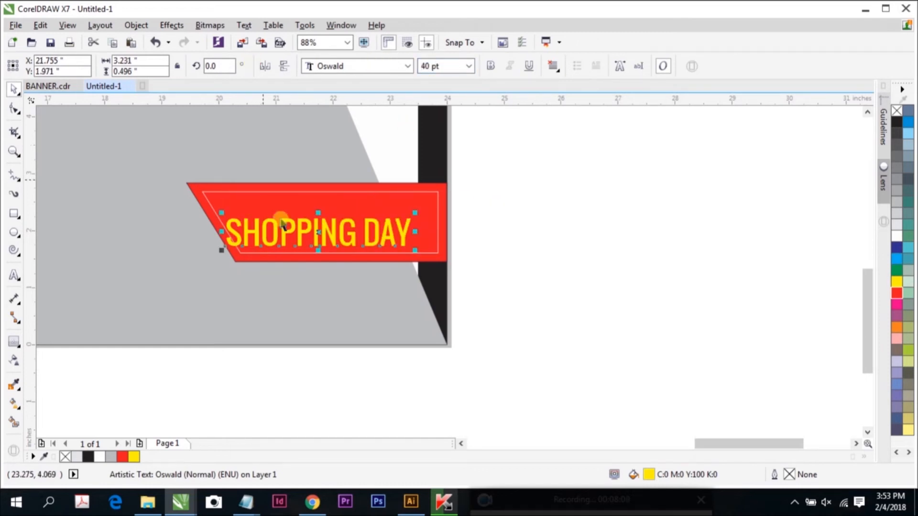
drag(375, 227, 392, 219)
Centre-align the red label, its inner outline and "SHOPPING DAY", and shift the text slightly to the right
drag(486, 261, 149, 163)
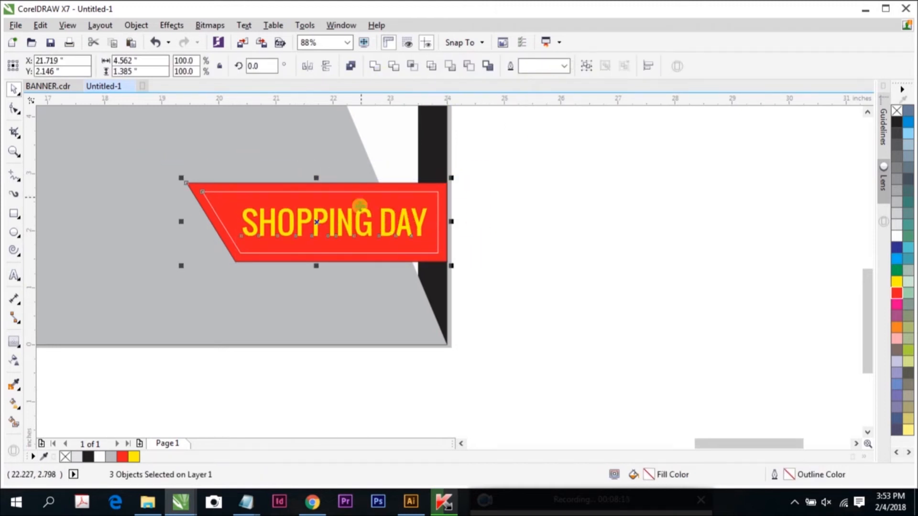
key(c)
click(522, 244)
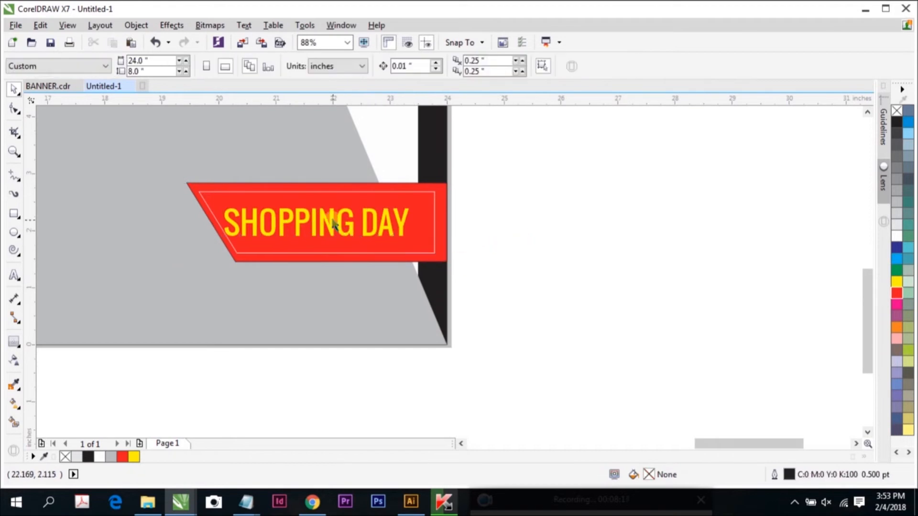
drag(341, 218, 351, 217)
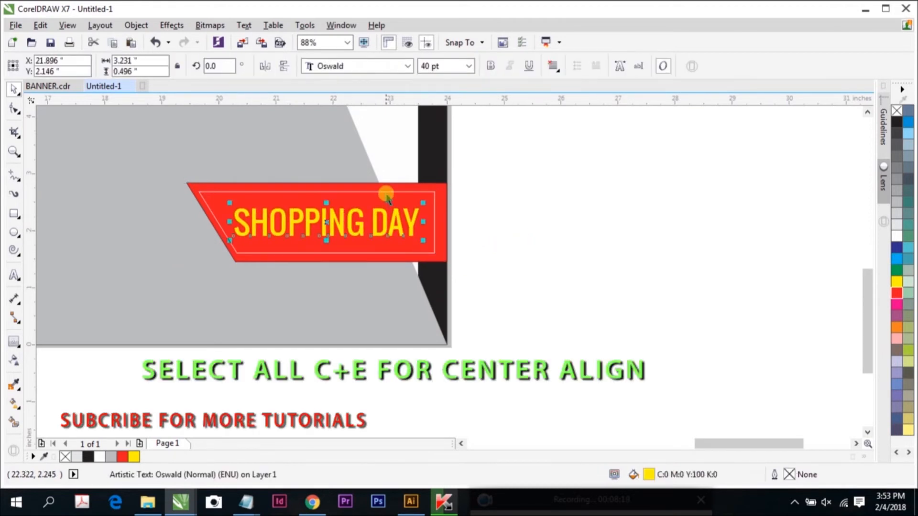
Set the label's inner white outline to 1 pt and move it slightly right to even its margins
click(388, 195)
drag(423, 66, 372, 77)
text(1)
key(Return)
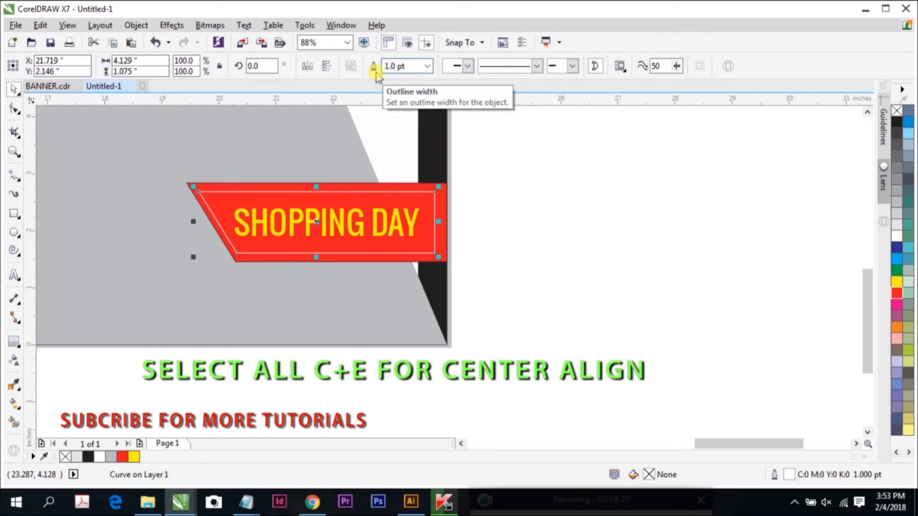
click(547, 231)
click(437, 198)
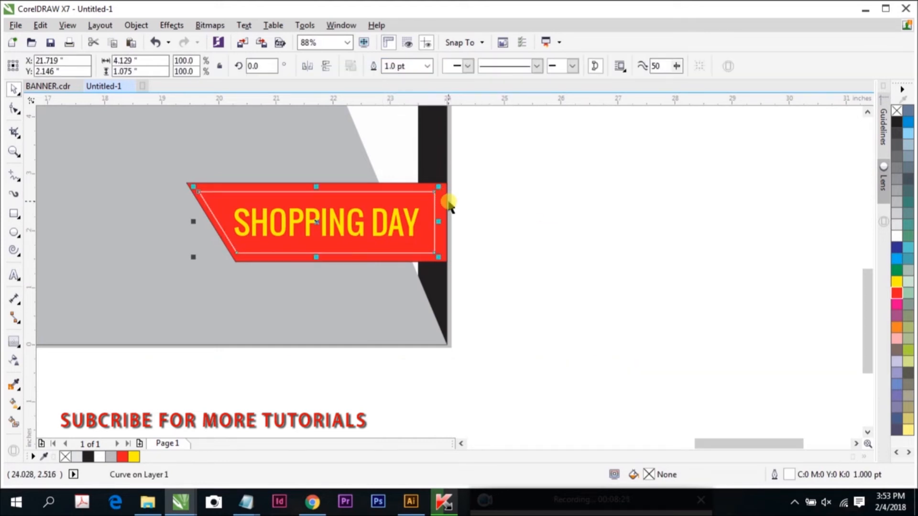
click(490, 217)
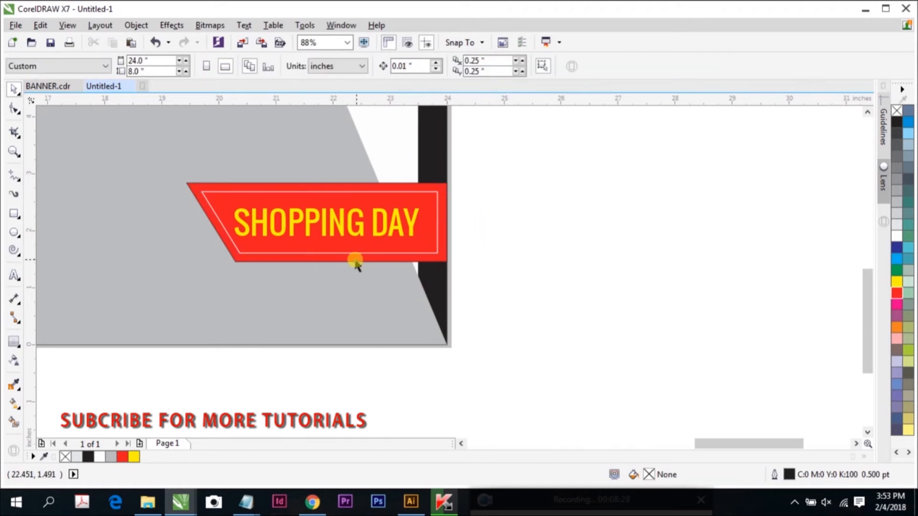
click(412, 234)
scroll(472, 224, down, 3)
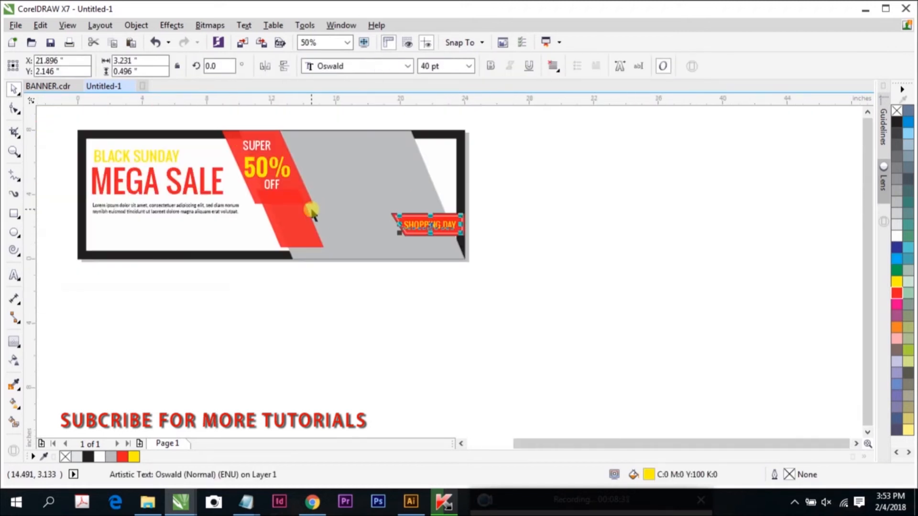
scroll(206, 213, down, 1)
scroll(152, 206, up, 1)
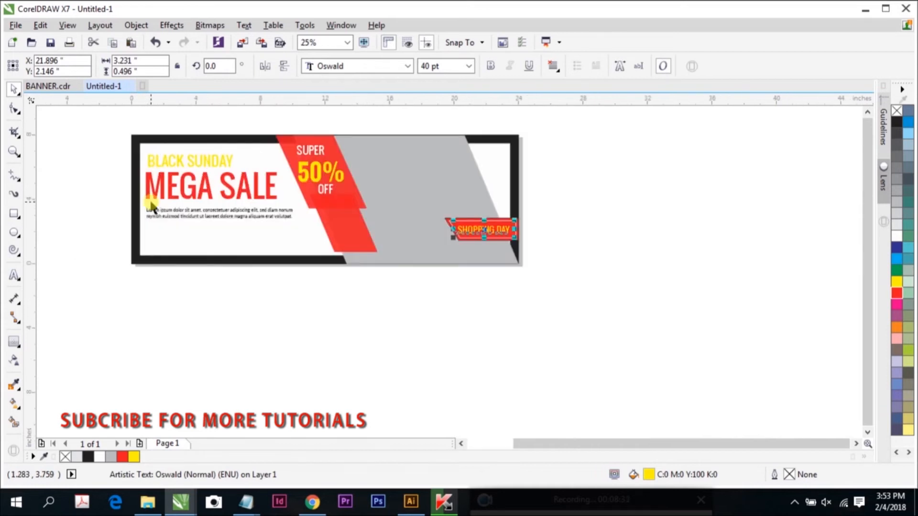
right_click(148, 152)
click(173, 160)
click(173, 123)
click(162, 145)
click(156, 118)
scroll(195, 205, down, 1)
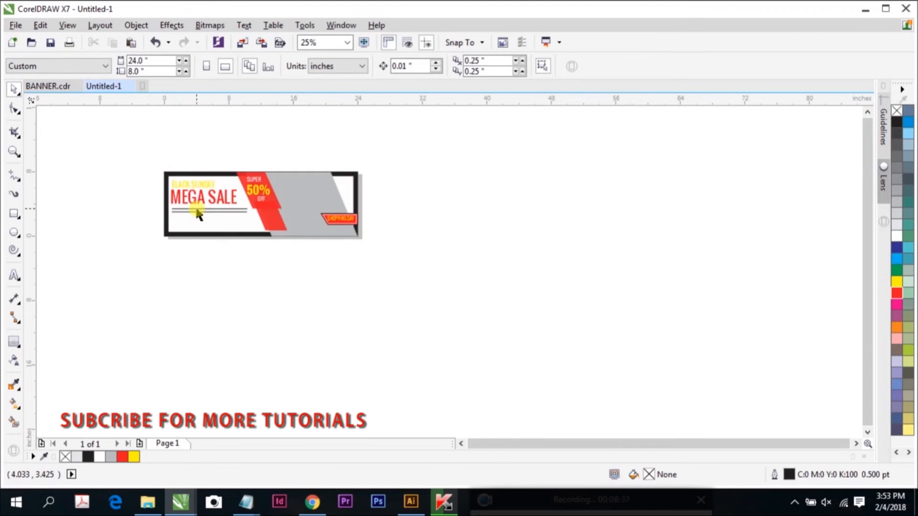
Paste the copied group of Facebook and Twitter icons with their site captions onto the banner's lower left border
scroll(177, 233, up, 1)
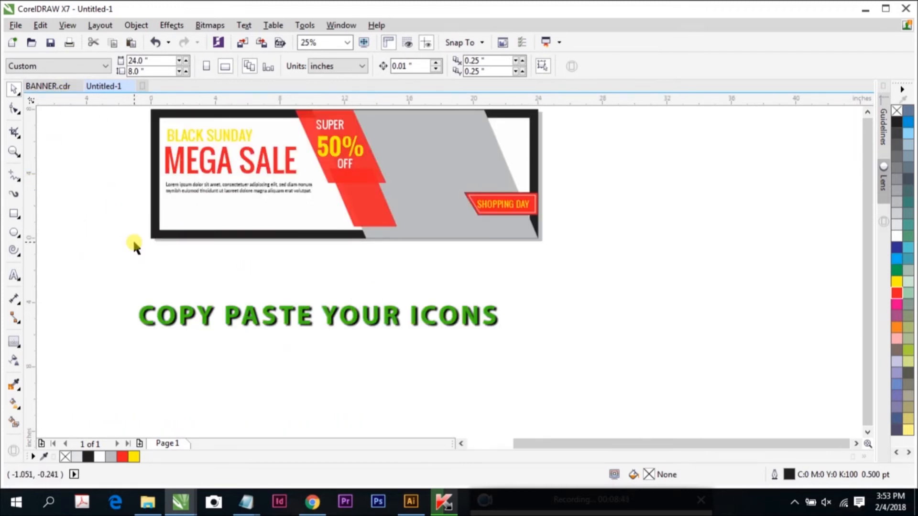
key(ctrl+v)
scroll(184, 228, up, 2)
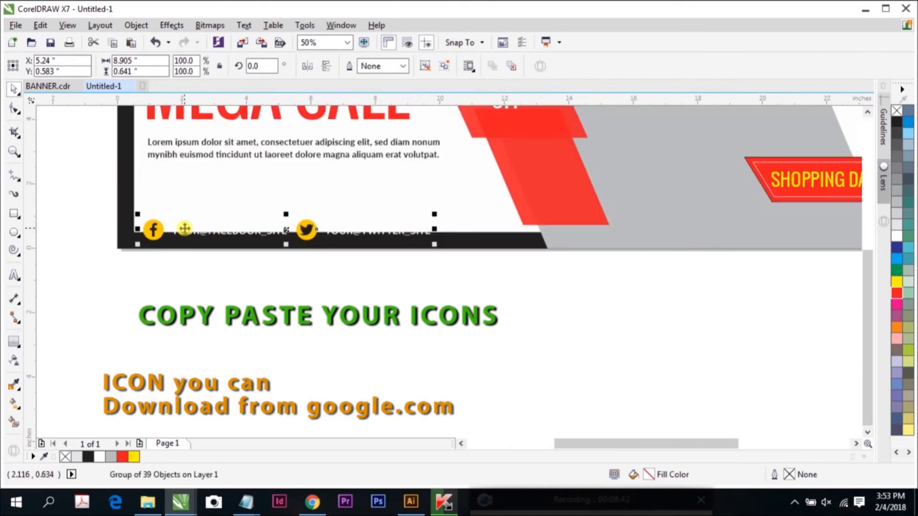
scroll(184, 229, down, 2)
click(115, 187)
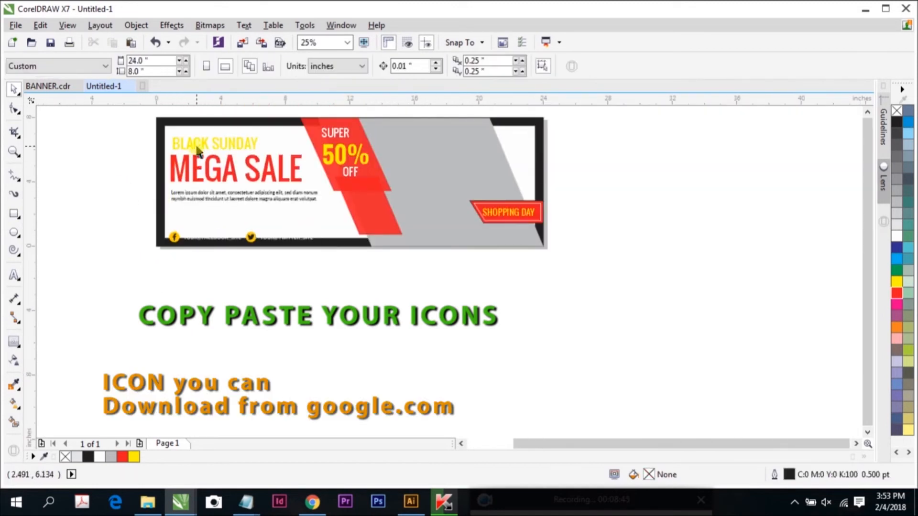
click(208, 144)
drag(218, 143, 218, 217)
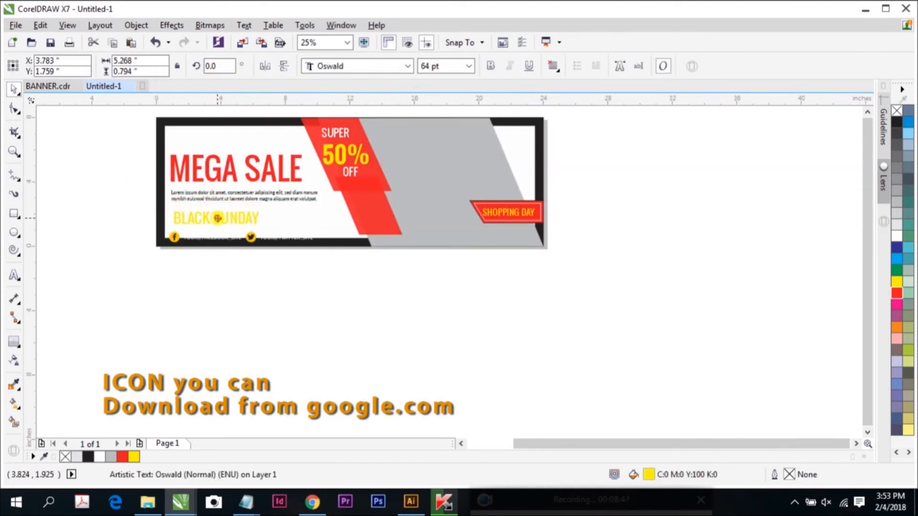
right_click(218, 218)
key(z)
drag(110, 138, 378, 282)
key(space)
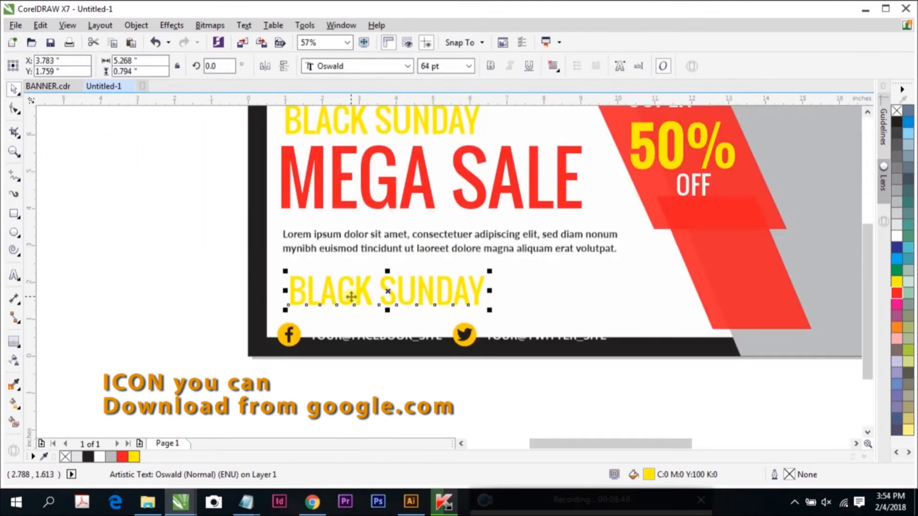
key(Delete)
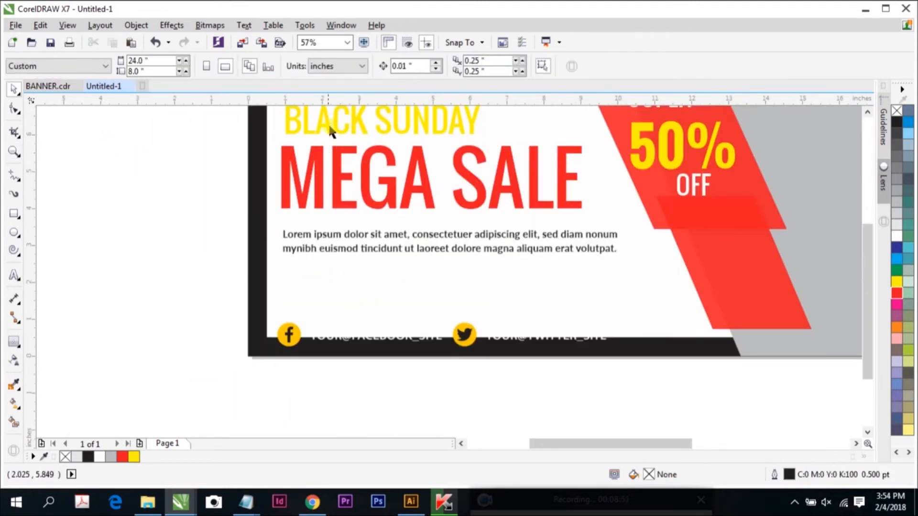
Duplicate the "BLACK SUNDAY" text and place the copy between the Lorem ipsum paragraph and the social icons
click(330, 132)
click(40, 25)
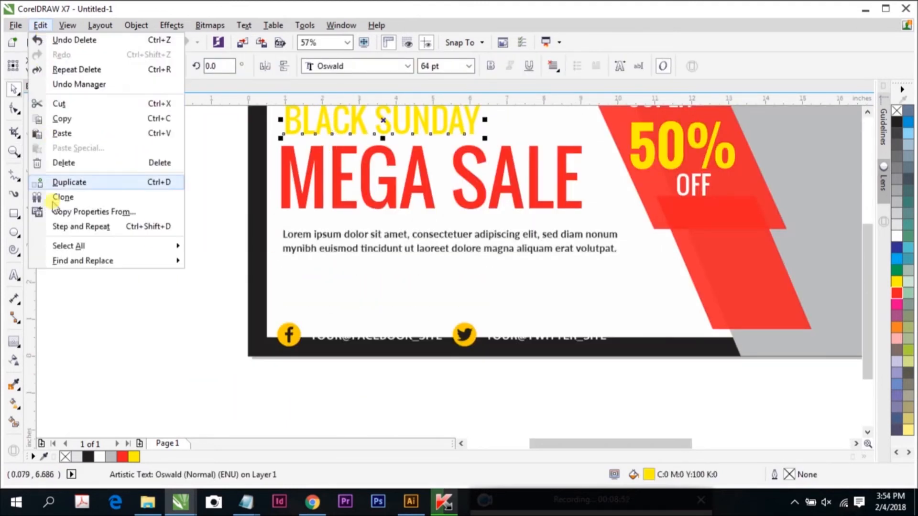
click(70, 182)
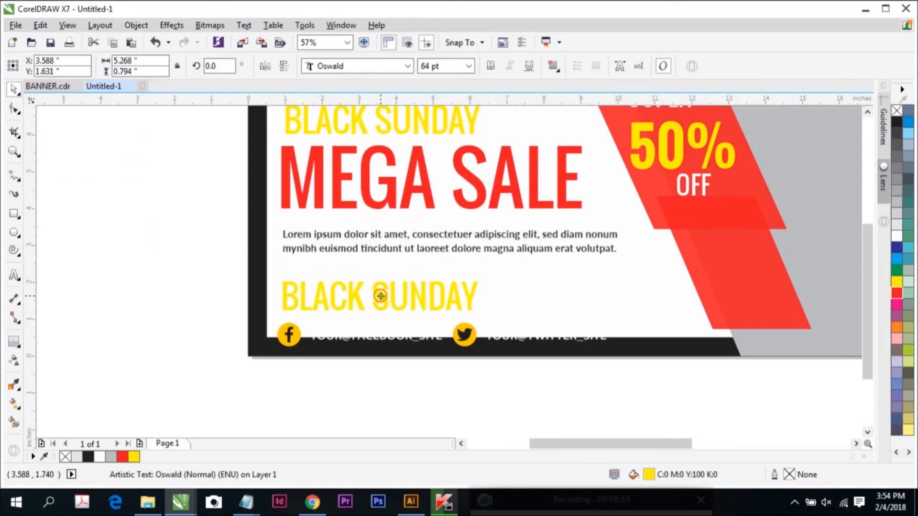